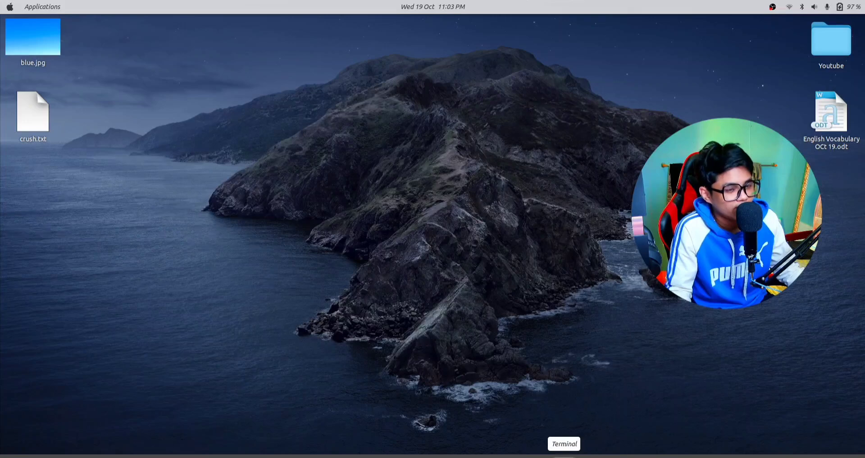
Step: Open a terminal window on the desktop and enlarge its text by four zoom steps
{"action": "left_click", "coordinate": [564, 454]}
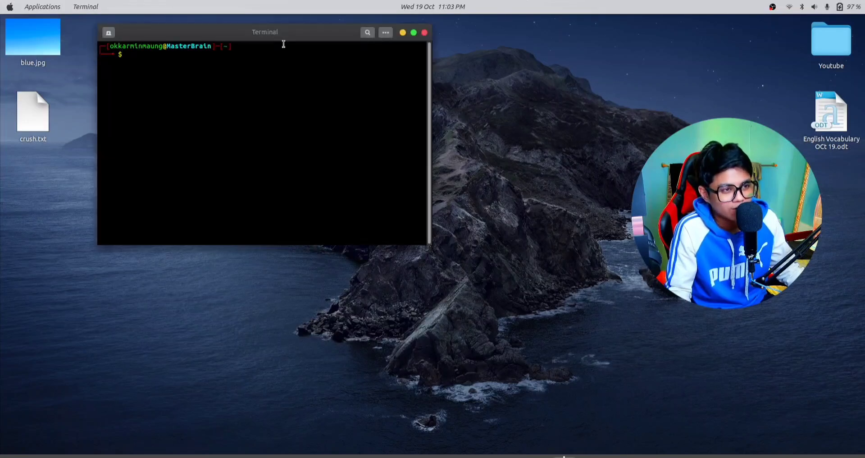
{"action": "left_click_drag", "start_coordinate": [282, 35], "coordinate": [316, 76]}
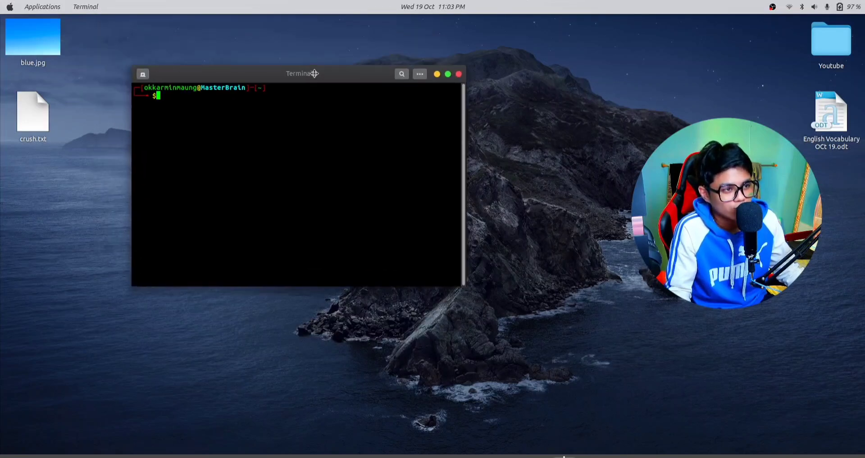
{"action": "left_click", "coordinate": [420, 77]}
{"action": "left_click", "coordinate": [448, 103]}
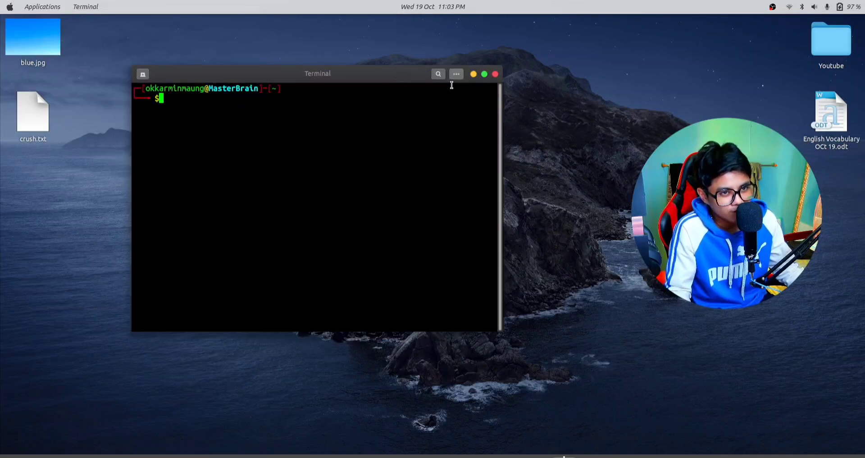
{"action": "left_click", "coordinate": [458, 76]}
{"action": "left_click", "coordinate": [480, 103]}
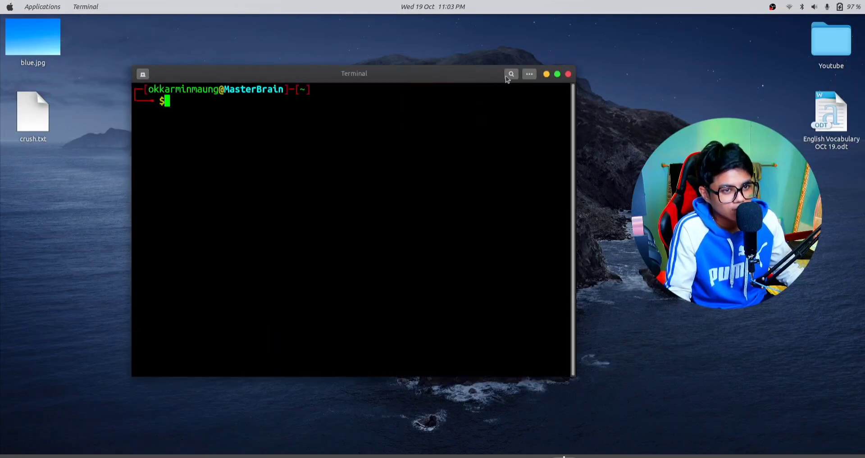
{"action": "left_click", "coordinate": [529, 75]}
{"action": "left_click", "coordinate": [551, 101]}
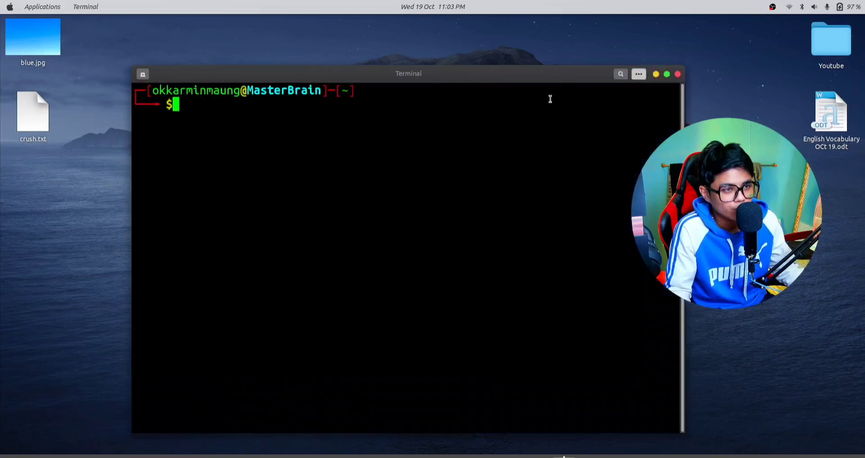
{"action": "left_click", "coordinate": [639, 74]}
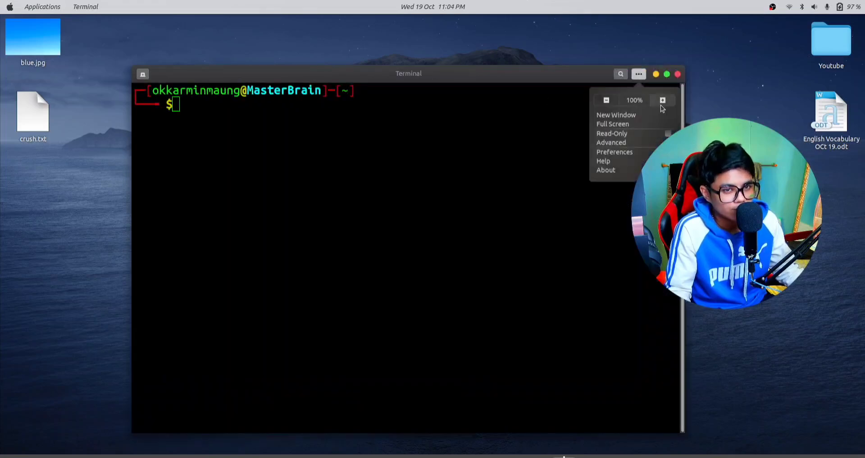
{"action": "left_click", "coordinate": [663, 101]}
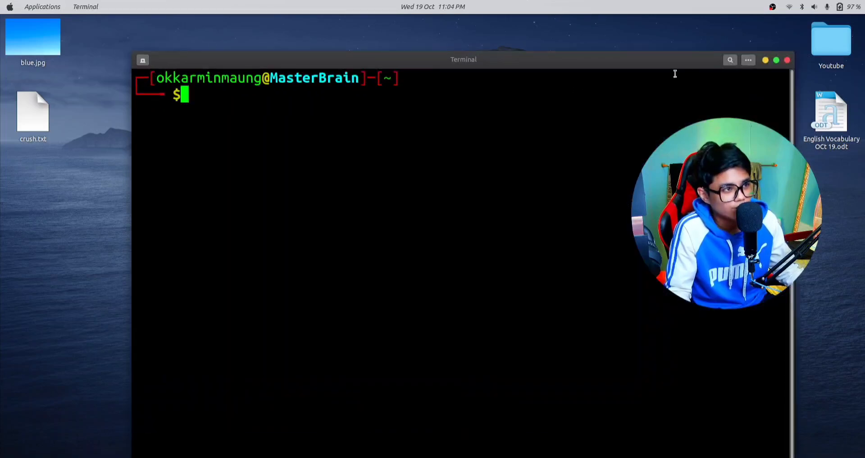
Step: Maximize the terminal window so that it fills the whole screen
{"action": "left_click_drag", "start_coordinate": [489, 55], "coordinate": [465, 20]}
{"action": "left_click", "coordinate": [725, 25]}
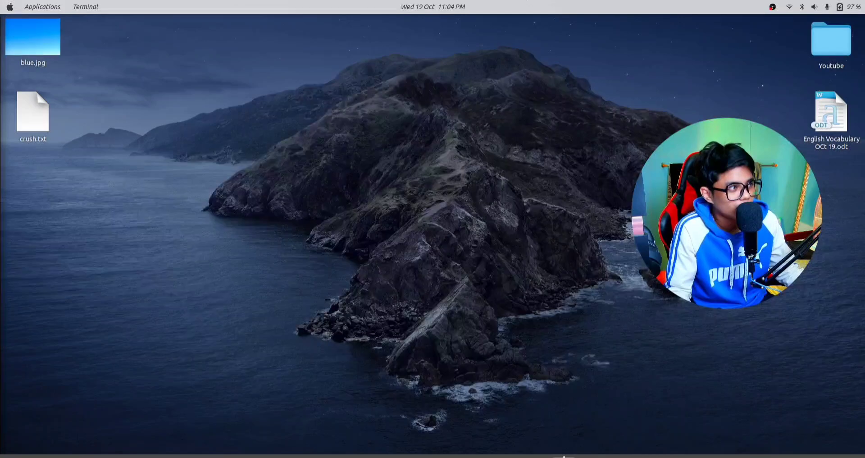
{"action": "key", "text": "ctrl+alt+t"}
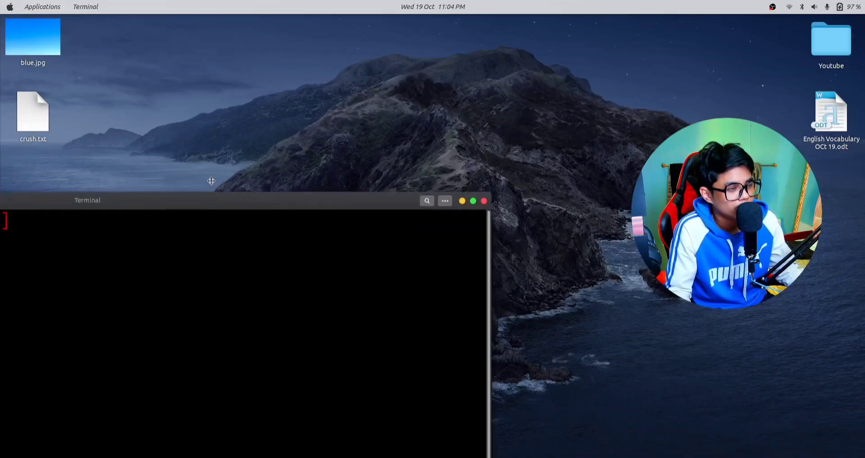
{"action": "left_click_drag", "start_coordinate": [423, 36], "coordinate": [459, 1]}
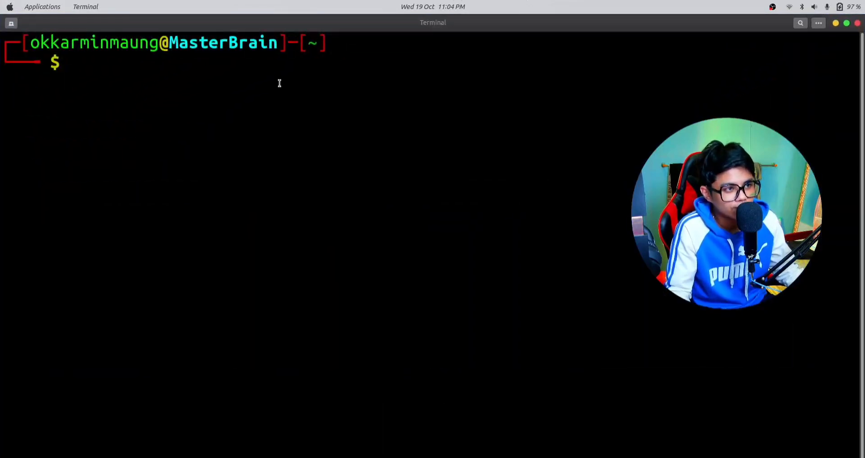
{"action": "left_click_drag", "start_coordinate": [372, 63], "coordinate": [266, 77]}
Step: Run steghide --help to show the tool's usage information
{"action": "type", "text": "steh"}
{"action": "key", "text": "BackSpace"}
{"action": "type", "text": "ghide "}
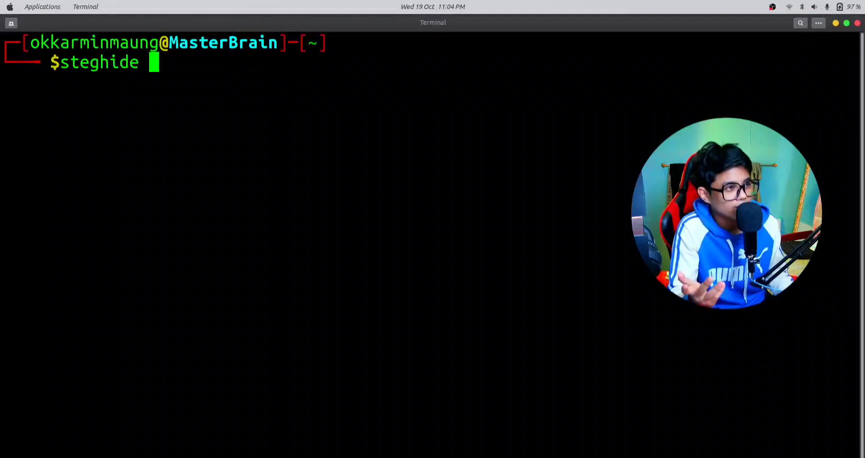
{"action": "type", "text": "--he"}
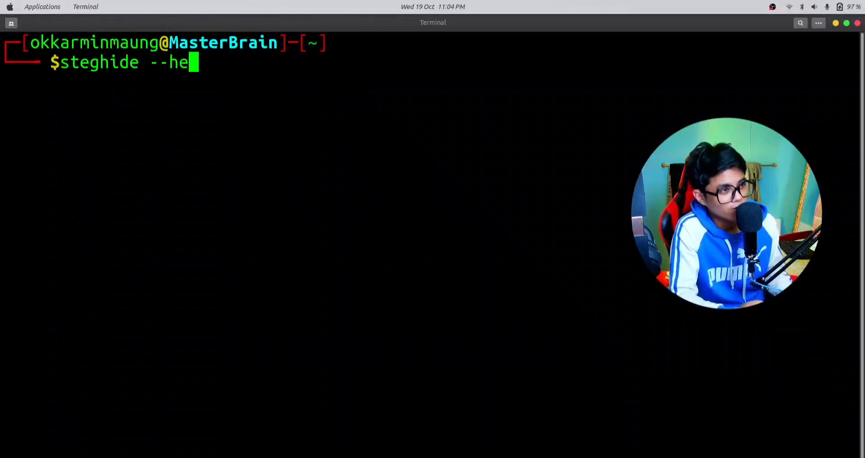
{"action": "type", "text": "lp"}
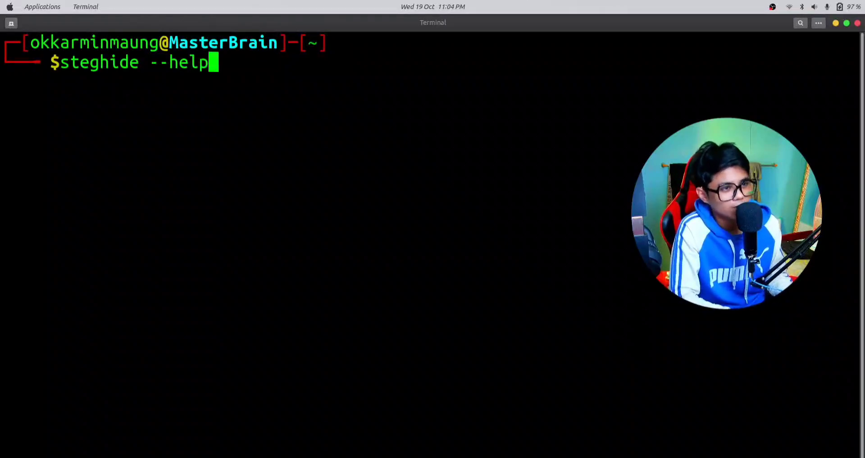
{"action": "key", "text": "Return"}
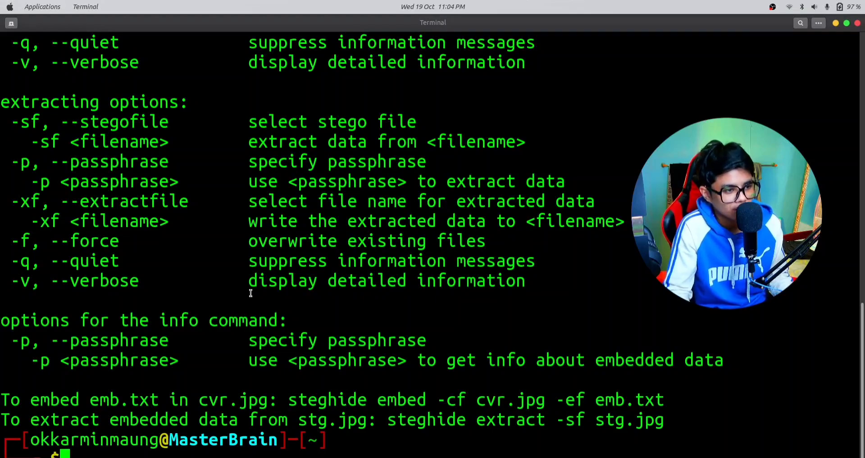
Step: Examine the version line and the embed and extract arguments at the beginning of the steghide help
{"action": "scroll", "coordinate": [251, 293], "scroll_direction": "up", "scroll_amount": 5}
{"action": "scroll", "coordinate": [251, 293], "scroll_direction": "up", "scroll_amount": 6}
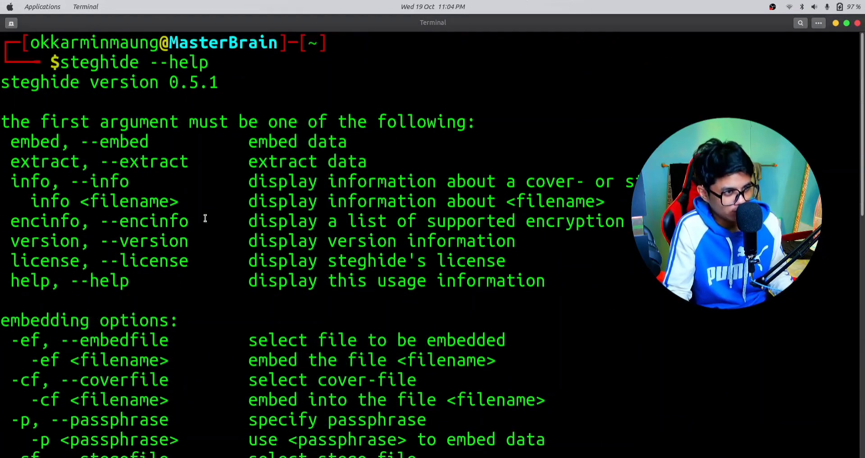
{"action": "left_click_drag", "start_coordinate": [226, 77], "coordinate": [10, 88]}
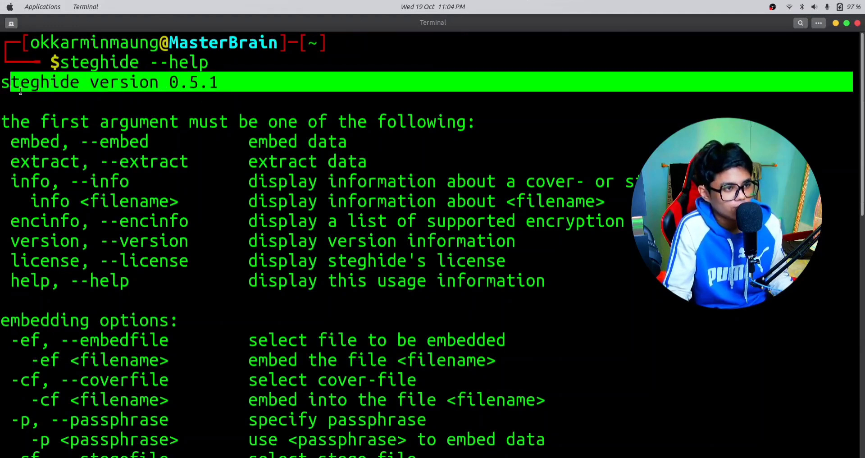
{"action": "left_click", "coordinate": [196, 75]}
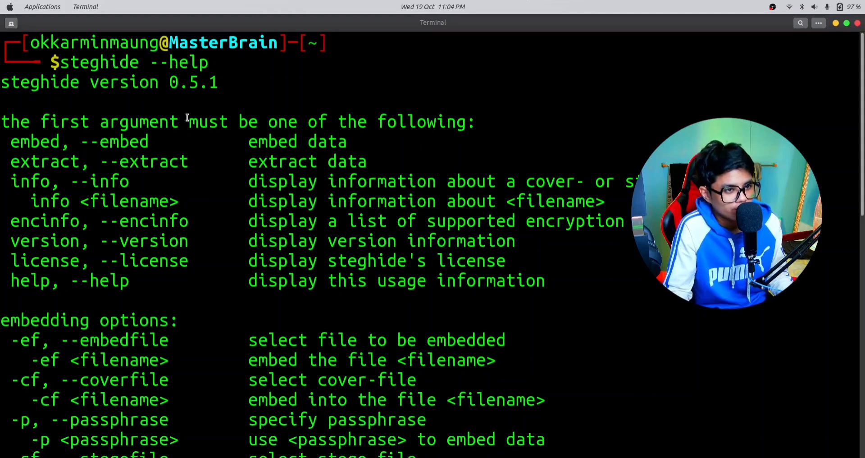
{"action": "double_click", "coordinate": [11, 142]}
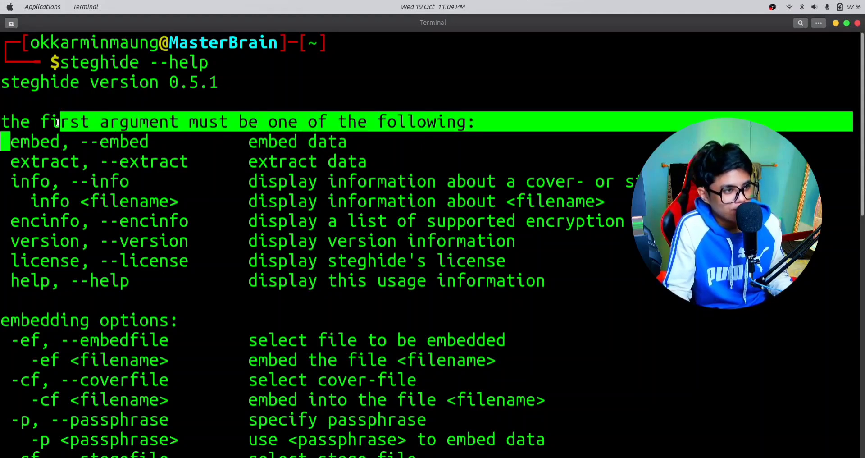
{"action": "left_click_drag", "start_coordinate": [9, 160], "coordinate": [79, 162]}
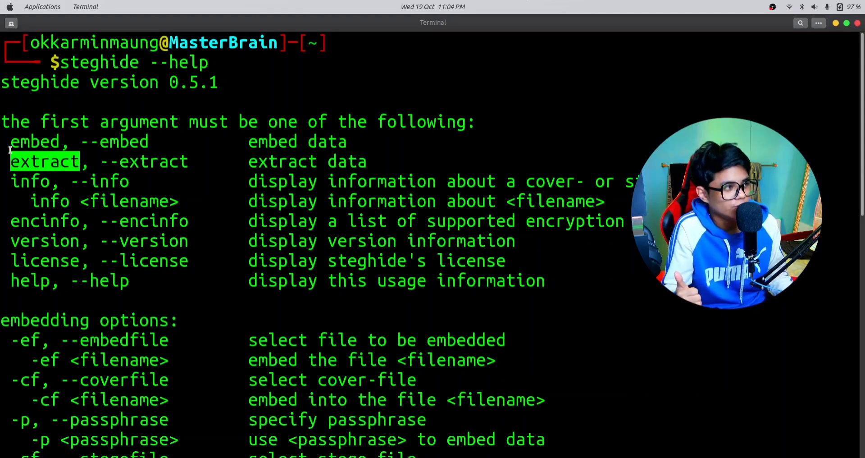
{"action": "left_click_drag", "start_coordinate": [10, 142], "coordinate": [64, 142]}
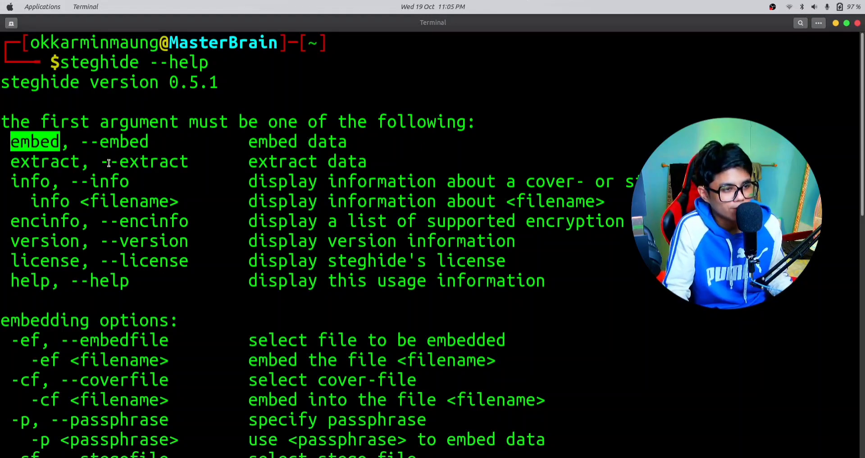
{"action": "left_click_drag", "start_coordinate": [7, 167], "coordinate": [81, 162]}
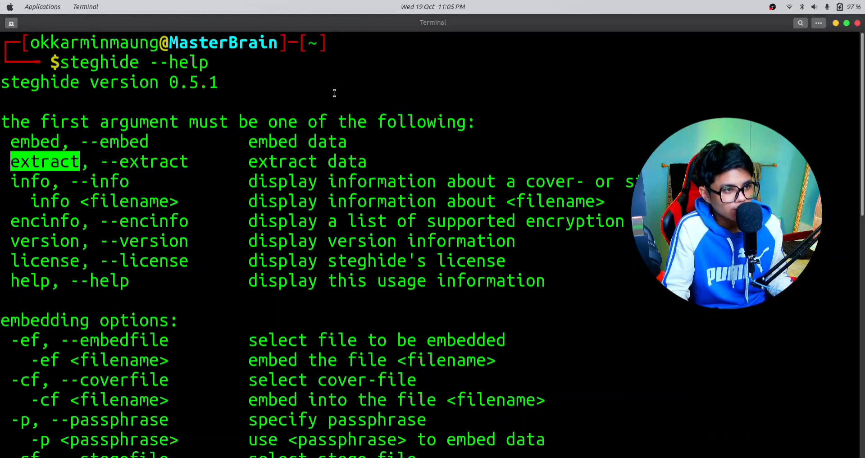
Step: Examine the steghide embedding options --embedfile, --coverfile, --passphrase and --stegofile, and view the rest of the help through the usage examples
{"action": "scroll", "coordinate": [176, 237], "scroll_direction": "down", "scroll_amount": 4}
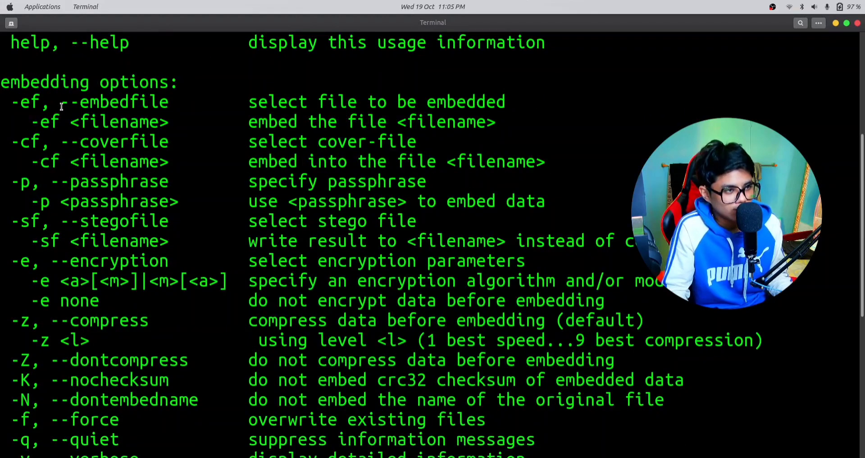
{"action": "left_click_drag", "start_coordinate": [61, 105], "coordinate": [182, 110]}
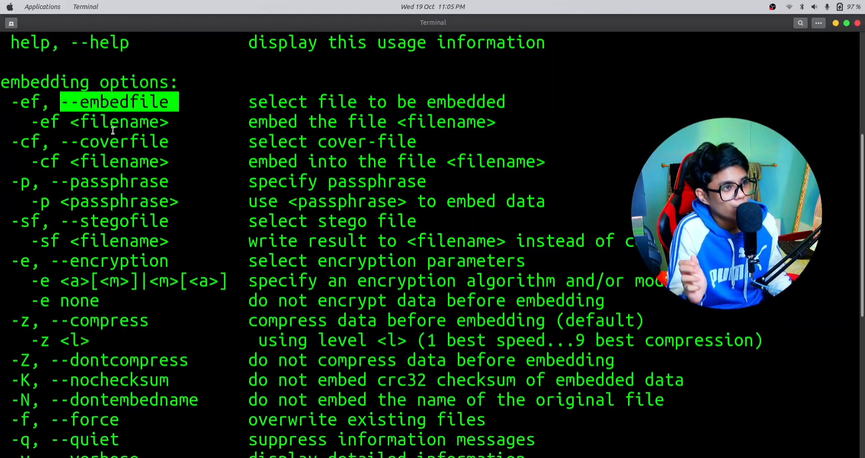
{"action": "left_click_drag", "start_coordinate": [7, 142], "coordinate": [160, 141]}
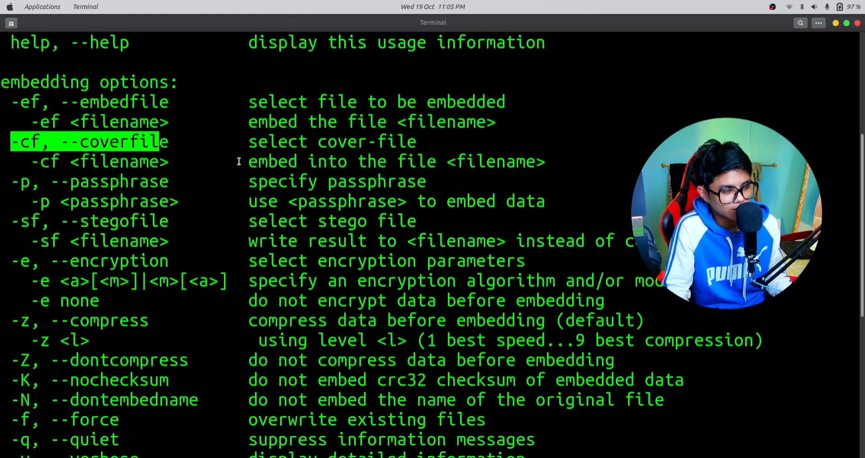
{"action": "left_click_drag", "start_coordinate": [2, 180], "coordinate": [173, 183]}
{"action": "scroll", "coordinate": [17, 191], "scroll_direction": "down", "scroll_amount": 1}
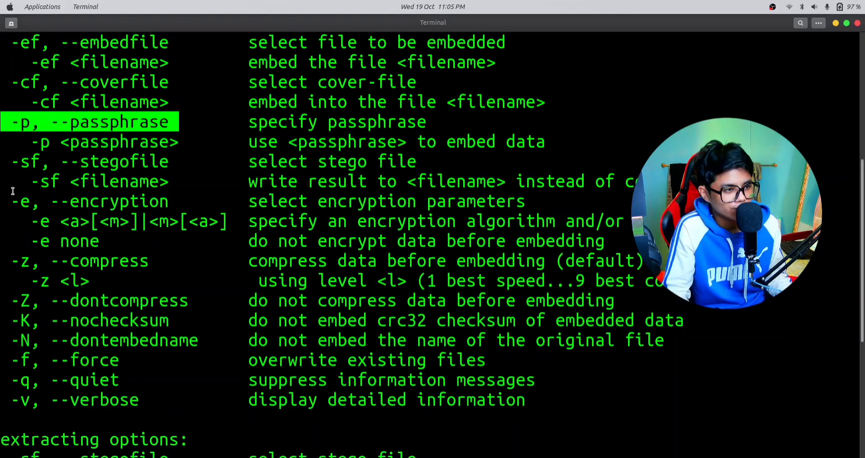
{"action": "left_click_drag", "start_coordinate": [20, 166], "coordinate": [172, 164]}
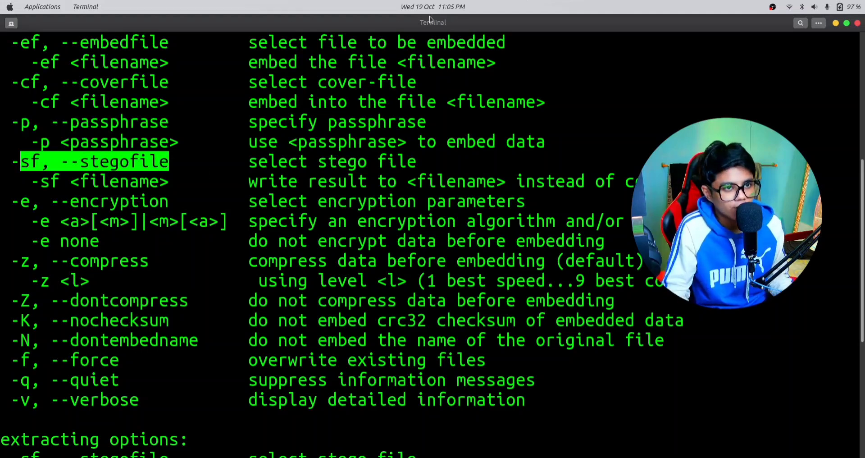
{"action": "scroll", "coordinate": [273, 215], "scroll_direction": "down", "scroll_amount": 5}
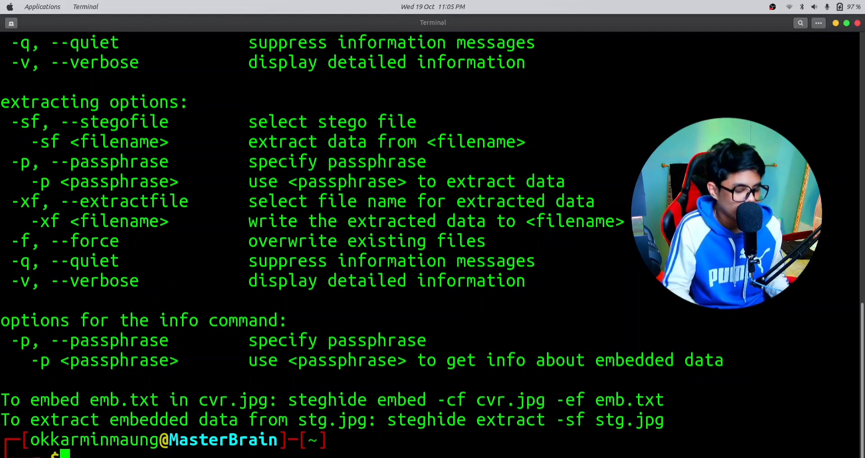
Step: Clear the terminal output and minimize the terminal window
{"action": "key", "text": "ctrl+l"}
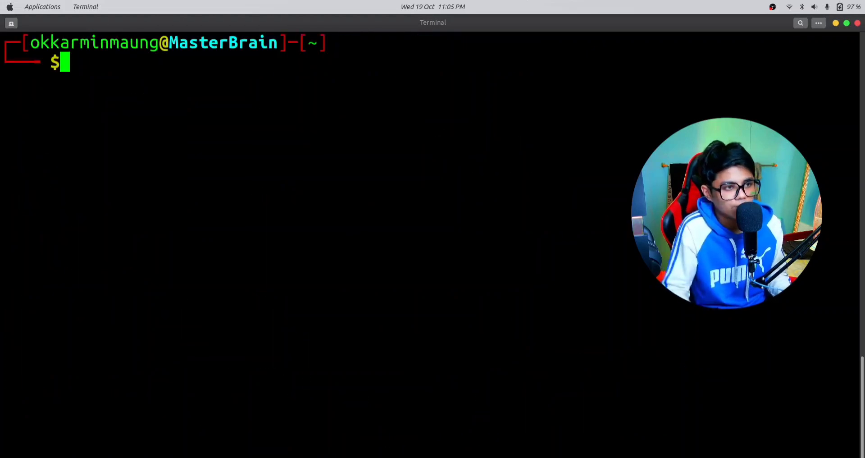
{"action": "left_click", "coordinate": [836, 23]}
Step: Move blue.jpg and crush.txt from the edge of the desktop to its upper middle area, with crush.txt left of blue.jpg
{"action": "left_click_drag", "start_coordinate": [38, 42], "coordinate": [247, 117]}
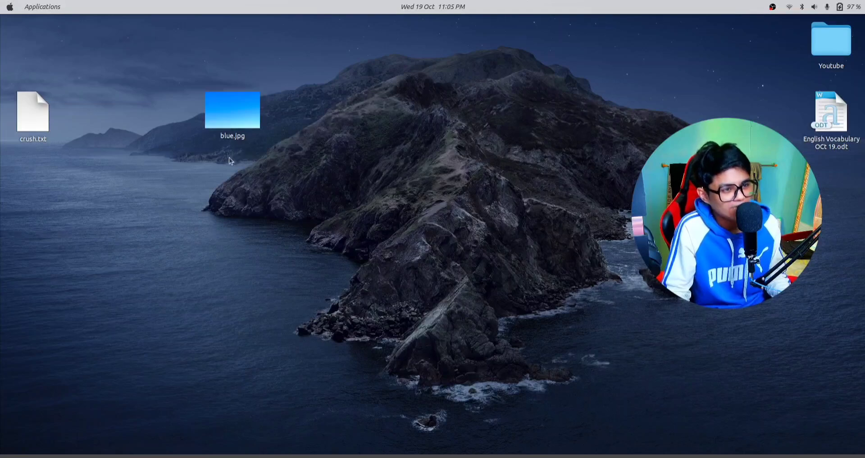
{"action": "left_click_drag", "start_coordinate": [236, 113], "coordinate": [568, 43]}
{"action": "left_click_drag", "start_coordinate": [28, 127], "coordinate": [380, 58]}
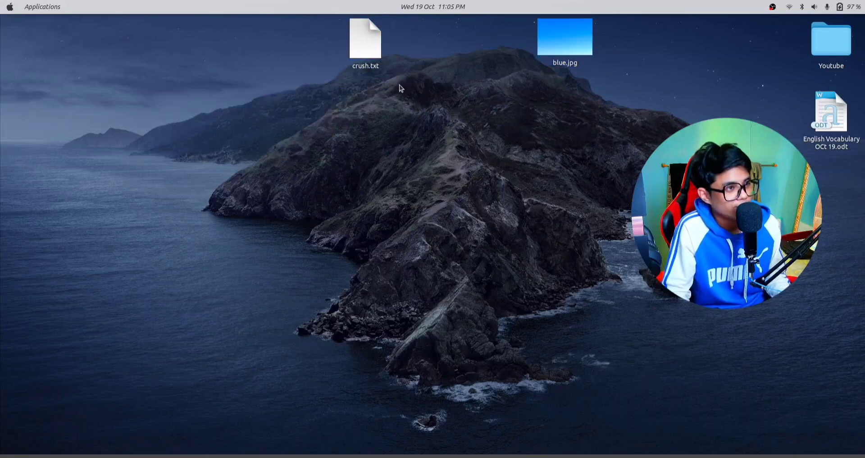
Step: Open crush.txt from the desktop to read its text, and close it without changes
{"action": "double_click", "coordinate": [376, 41]}
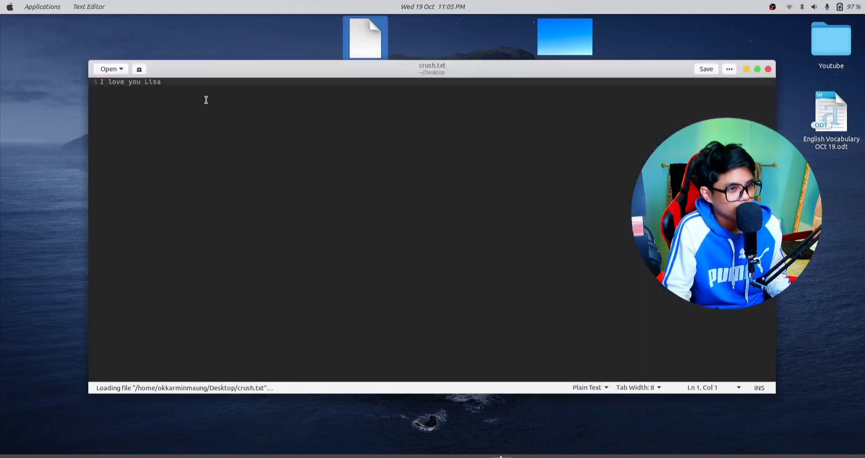
{"action": "left_click", "coordinate": [185, 82]}
{"action": "left_click_drag", "start_coordinate": [374, 81], "coordinate": [286, 174]}
{"action": "left_click_drag", "start_coordinate": [481, 172], "coordinate": [544, 153]}
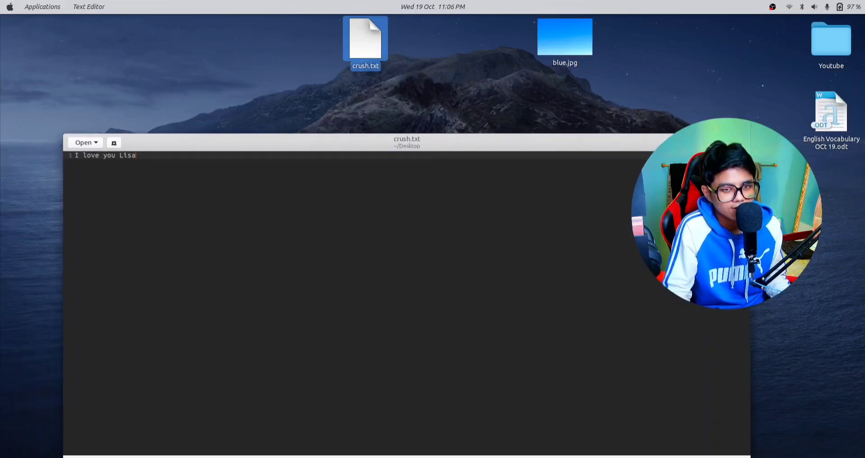
{"action": "left_click", "coordinate": [741, 142]}
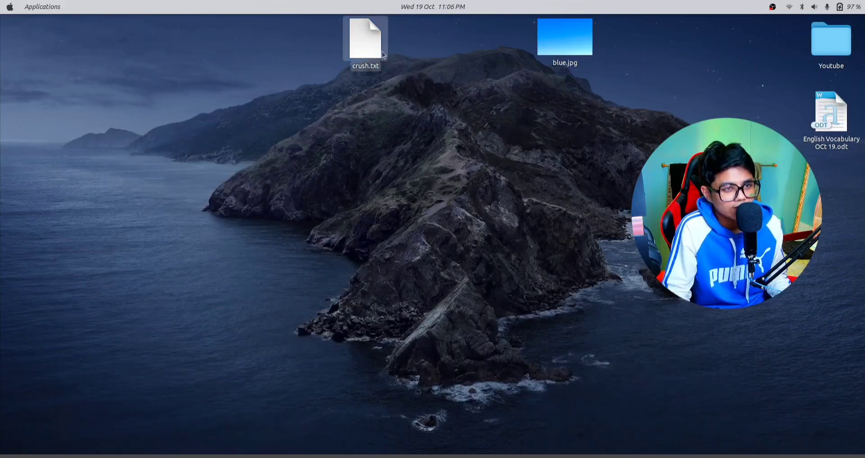
Step: Move blue.jpg to just below and right of crush.txt on the desktop and deselect it
{"action": "left_click_drag", "start_coordinate": [558, 46], "coordinate": [456, 138]}
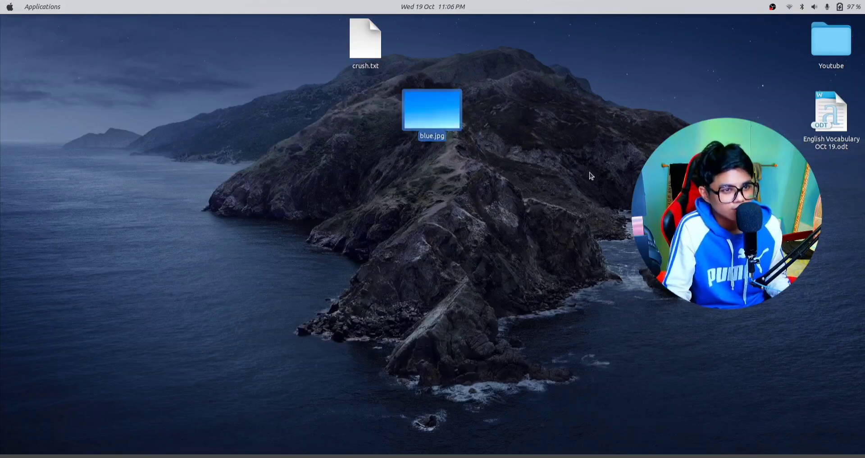
{"action": "left_click", "coordinate": [589, 174]}
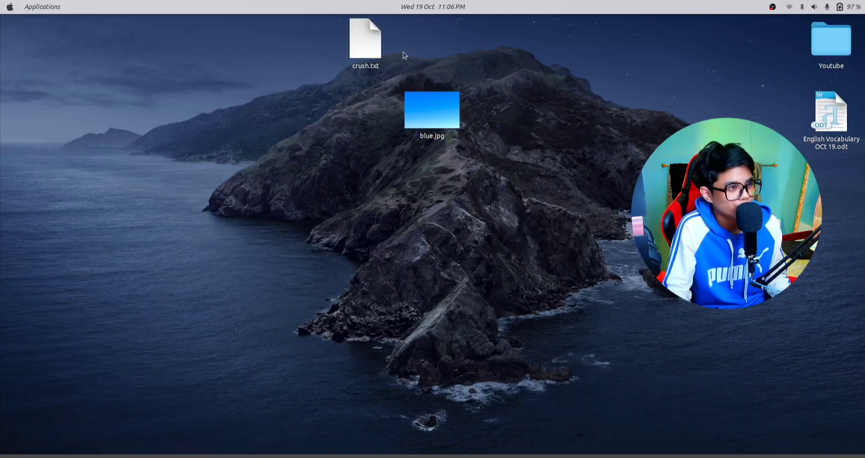
Step: Open crush.txt from the desktop, highlight its line of text to read it, and close the file without changes
{"action": "left_click", "coordinate": [378, 56]}
{"action": "double_click", "coordinate": [379, 68]}
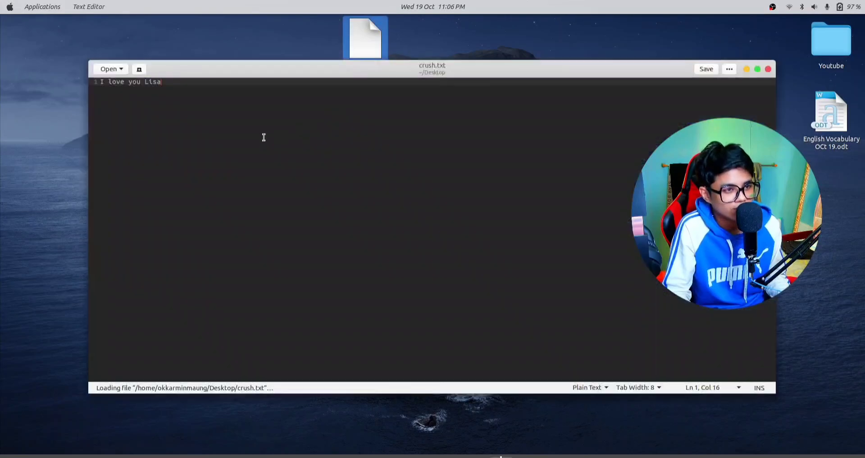
{"action": "left_click_drag", "start_coordinate": [167, 82], "coordinate": [100, 81]}
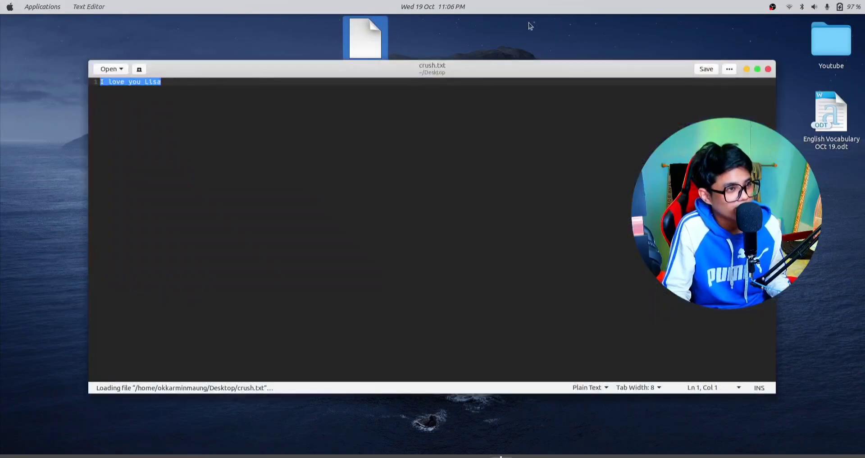
{"action": "left_click_drag", "start_coordinate": [485, 60], "coordinate": [437, 86]}
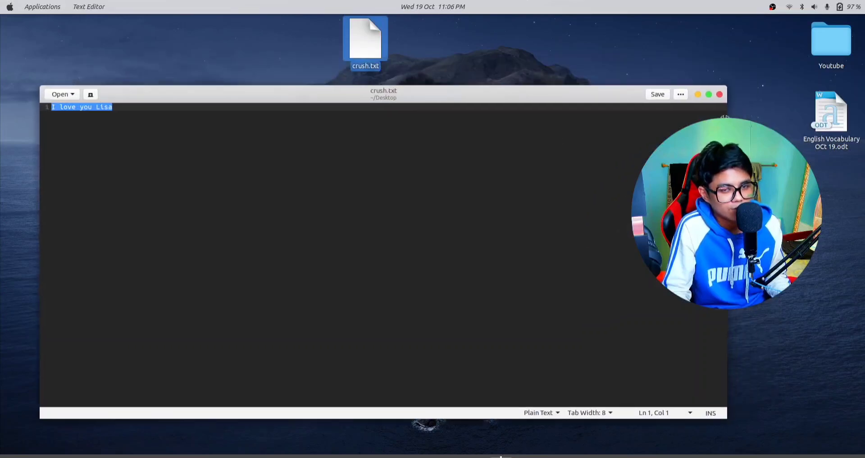
{"action": "left_click", "coordinate": [720, 95]}
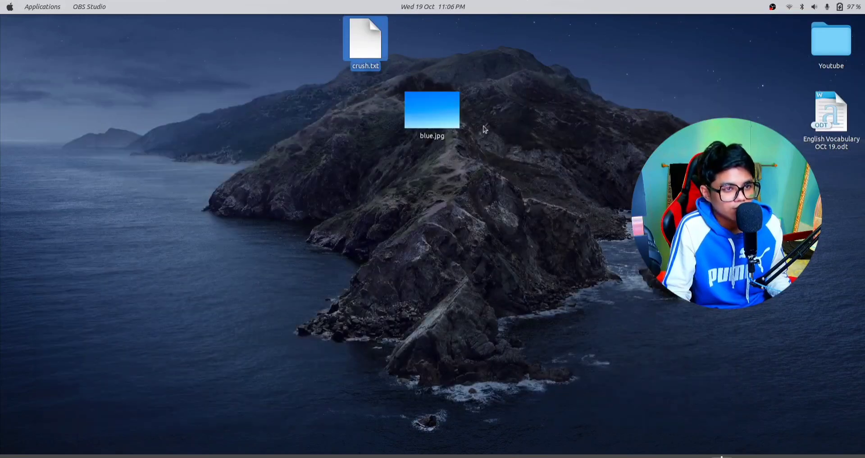
Step: Place crush.txt level with blue.jpg on its left side, and open a terminal in the Desktop folder below the two files
{"action": "left_click", "coordinate": [555, 129]}
{"action": "left_click_drag", "start_coordinate": [365, 39], "coordinate": [299, 114]}
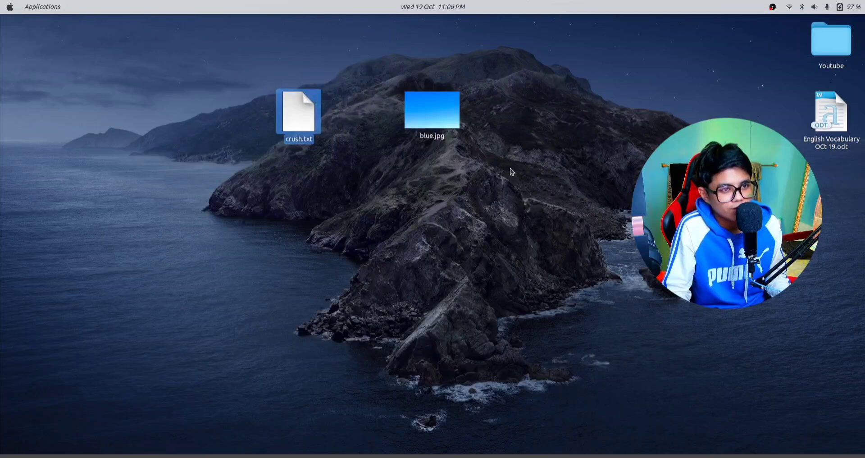
{"action": "right_click", "coordinate": [409, 247]}
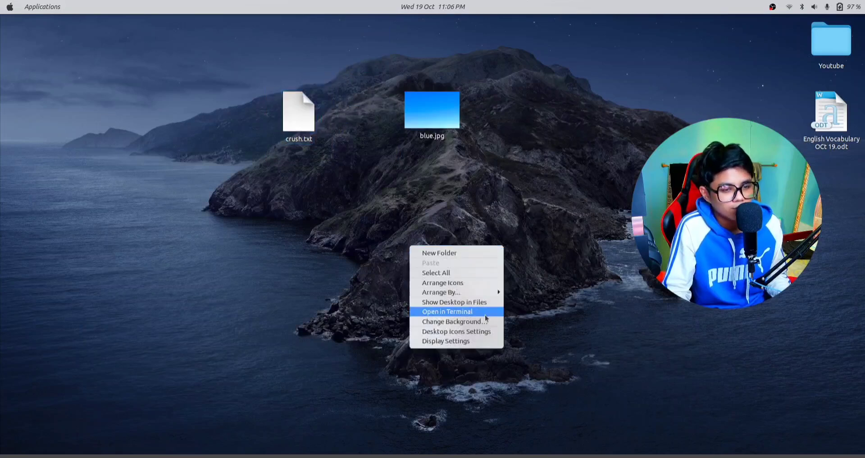
{"action": "left_click", "coordinate": [461, 313]}
{"action": "left_click_drag", "start_coordinate": [175, 38], "coordinate": [364, 215]}
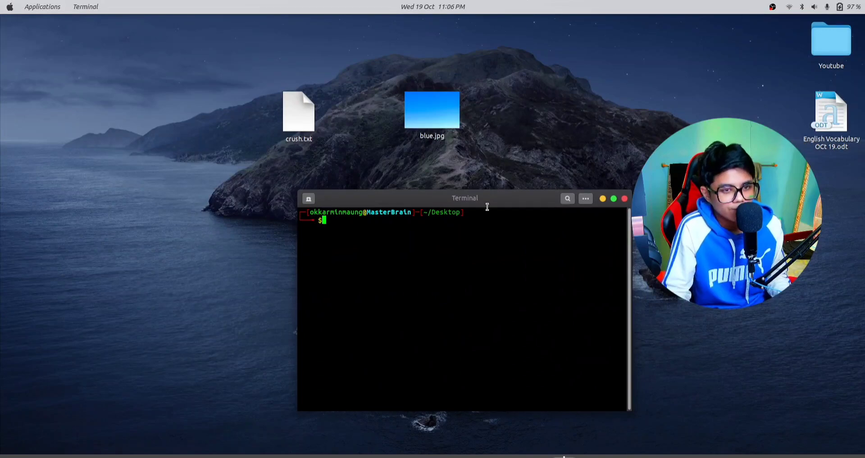
Step: Move crush.txt and blue.jpg to the upper-left area of the desktop and shift the terminal window up closer to them
{"action": "left_click_drag", "start_coordinate": [300, 114], "coordinate": [20, 47]}
{"action": "left_click_drag", "start_coordinate": [406, 120], "coordinate": [171, 50]}
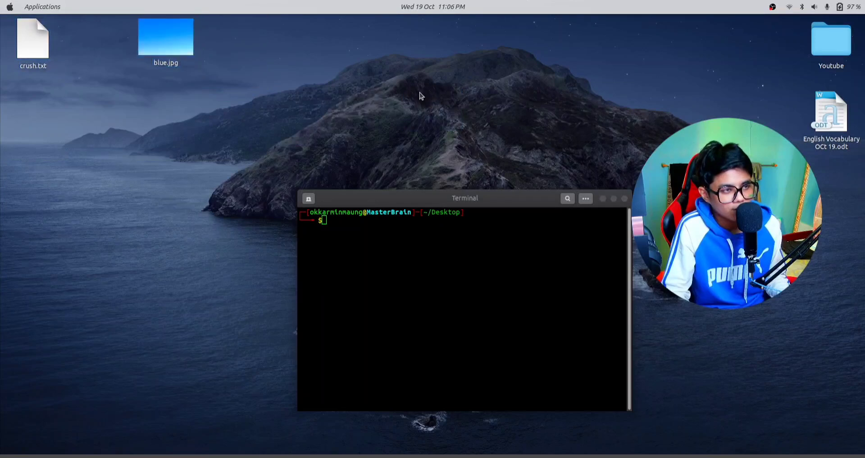
{"action": "left_click_drag", "start_coordinate": [479, 195], "coordinate": [396, 82]}
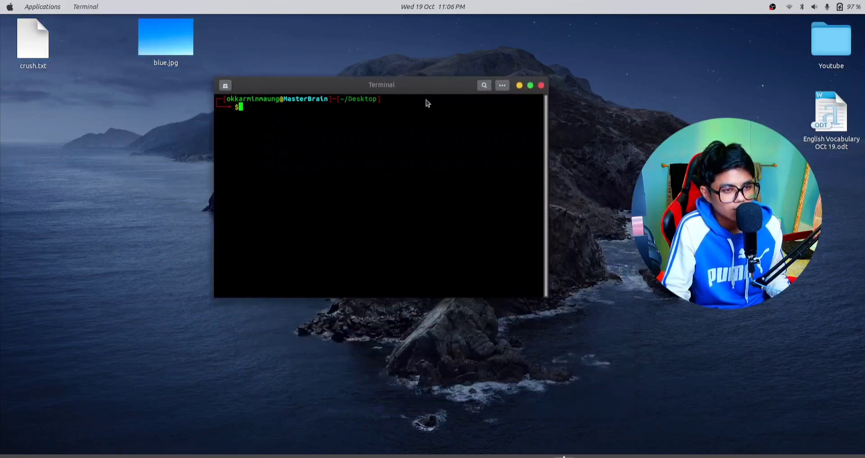
Step: Enlarge the terminal text by four zoom levels and position the window so both desktop files stay uncovered
{"action": "left_click", "coordinate": [502, 85]}
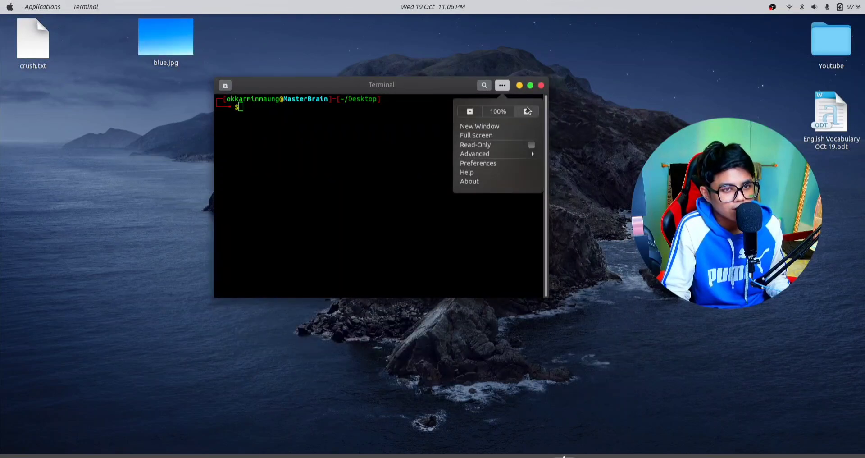
{"action": "left_click", "coordinate": [528, 109]}
{"action": "left_click", "coordinate": [538, 90]}
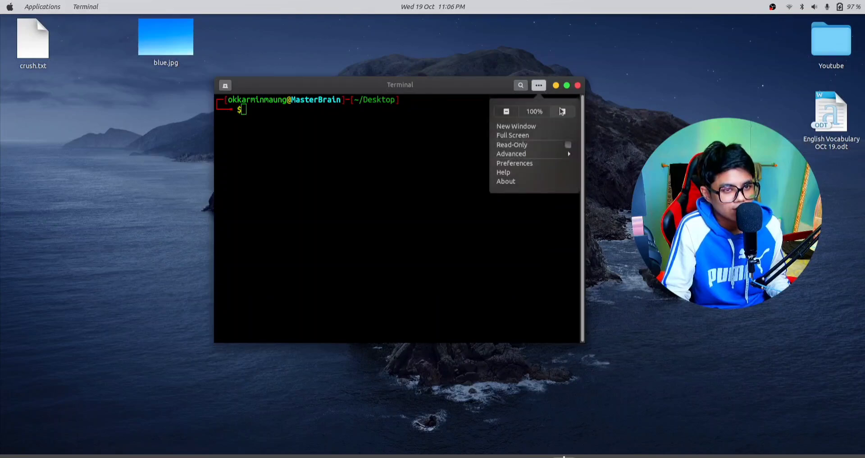
{"action": "left_click", "coordinate": [563, 111]}
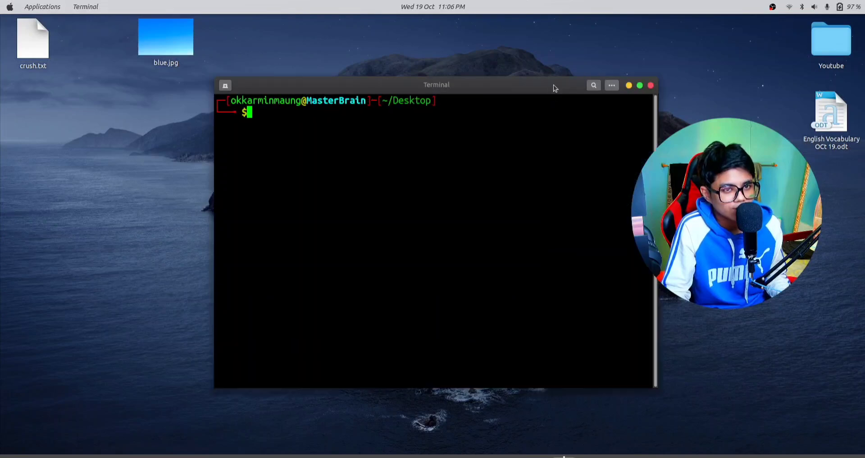
{"action": "left_click", "coordinate": [611, 85]}
{"action": "left_click", "coordinate": [636, 111]}
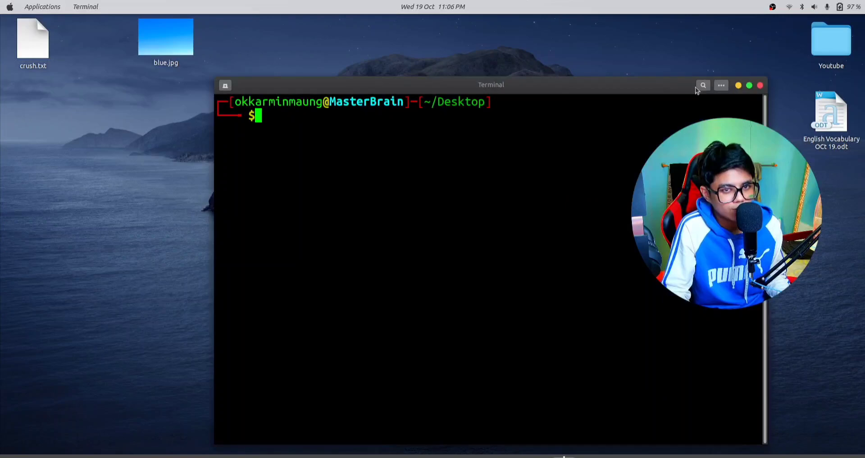
{"action": "left_click", "coordinate": [721, 85]}
{"action": "left_click", "coordinate": [745, 112]}
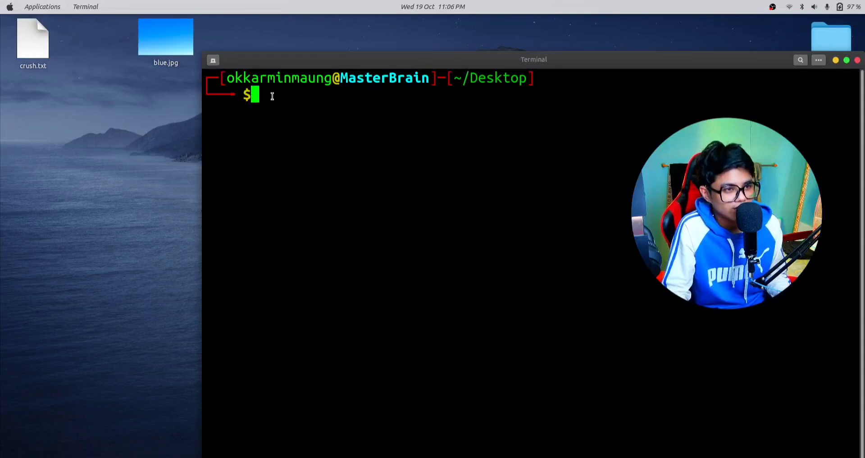
{"action": "mouse_move", "coordinate": [361, 67]}
{"action": "left_mouse_down"}
{"action": "mouse_move", "coordinate": [344, 70]}
{"action": "mouse_move", "coordinate": [356, 67]}
{"action": "left_mouse_up"}
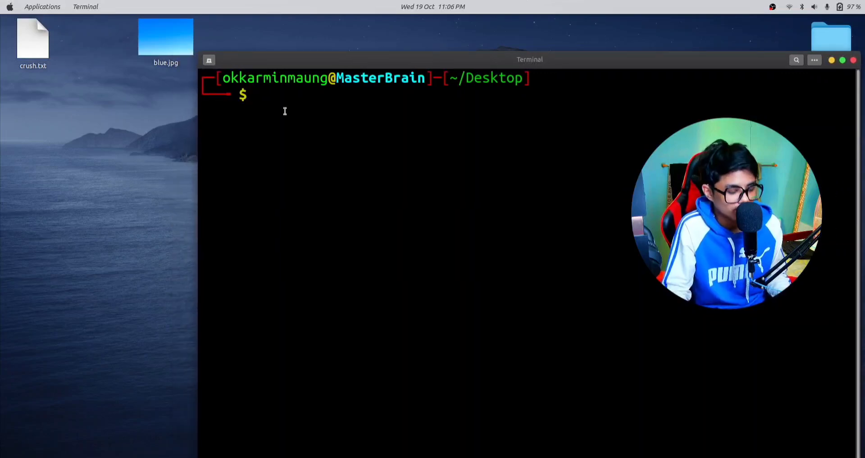
Step: Embed crush.txt in blue.jpg with the command steghide embed -cf blue.jpg -ef crush.txt
{"action": "type", "text": "ste"}
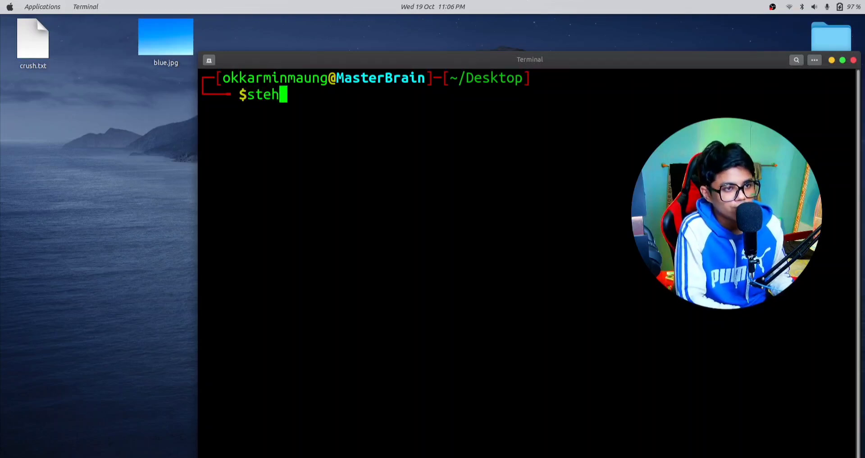
{"action": "type", "text": "ghide"}
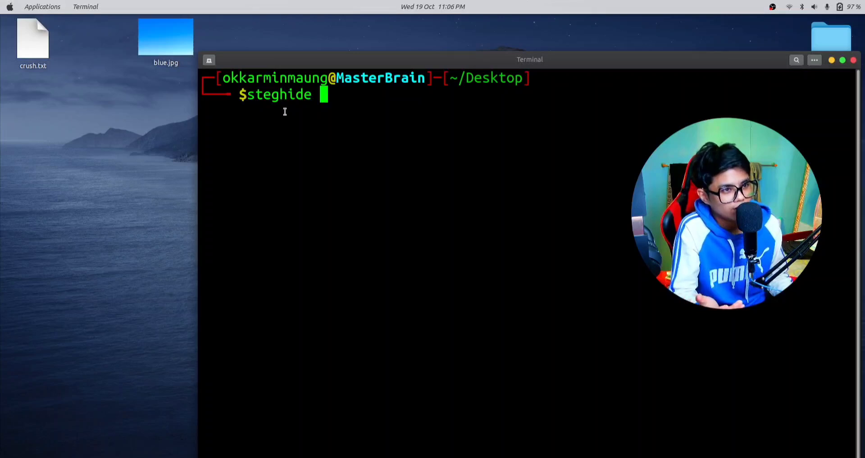
{"action": "type", "text": "embed "}
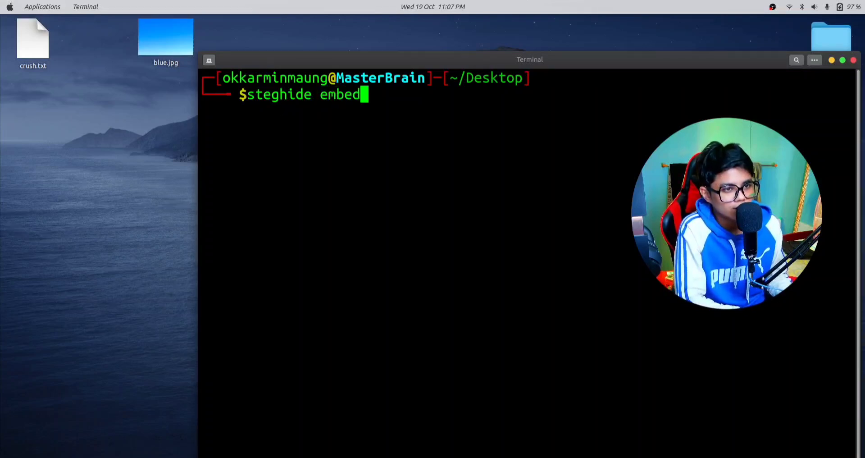
{"action": "type", "text": "-s"}
{"action": "key", "text": "BackSpace"}
{"action": "type", "text": "cf blue.jpg -f"}
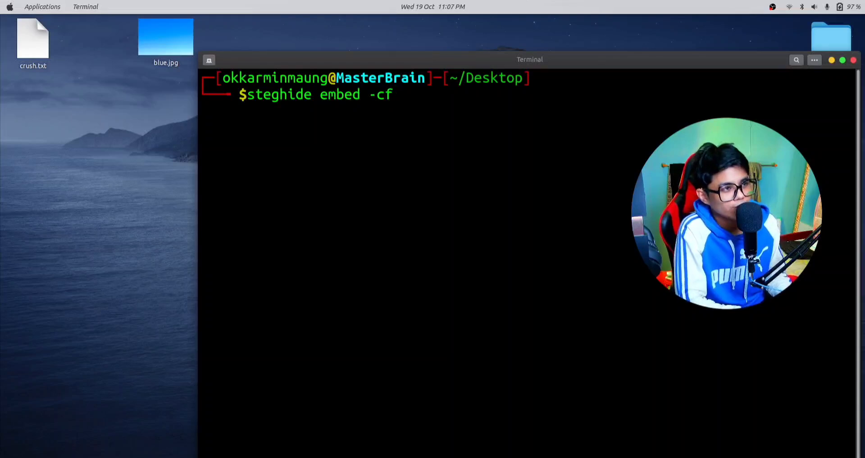
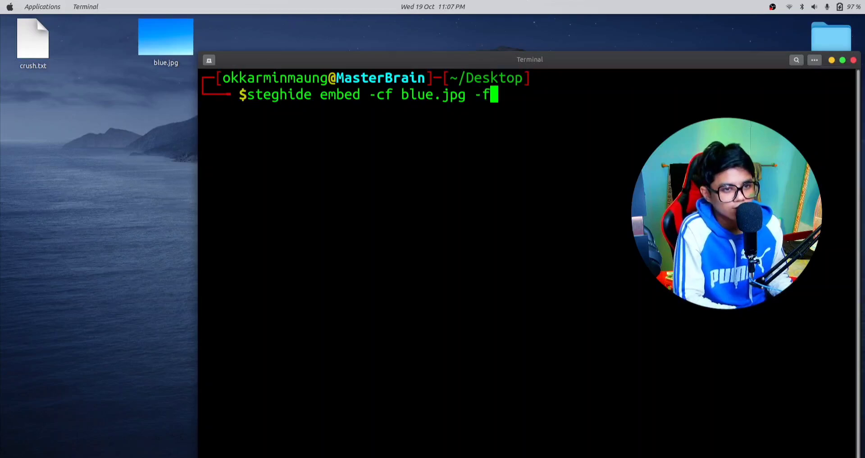
{"action": "key", "text": "BackSpace"}
{"action": "type", "text": "ef crush.txt"}
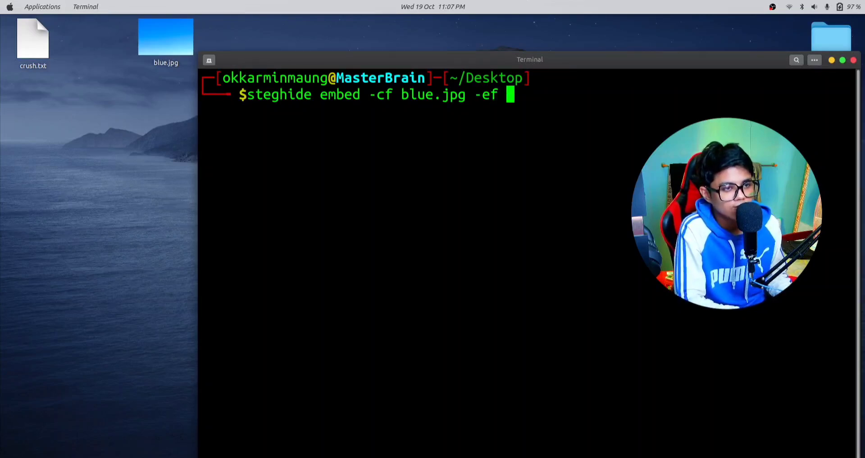
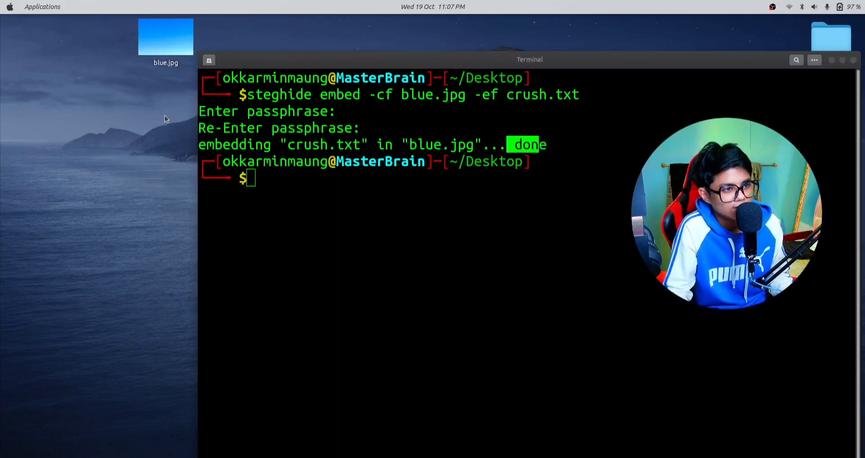
Step: Clear the text highlight in the terminal and move blue.jpg one place left on the desktop, away from the terminal window
{"action": "left_click_drag", "start_coordinate": [182, 63], "coordinate": [108, 103]}
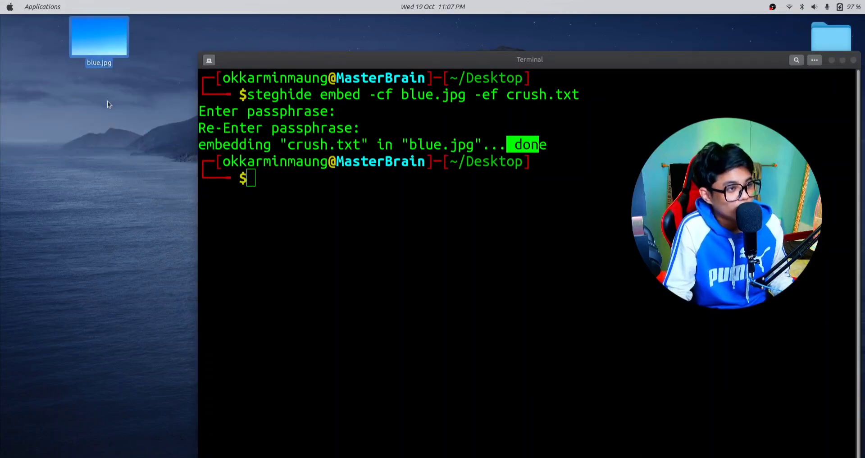
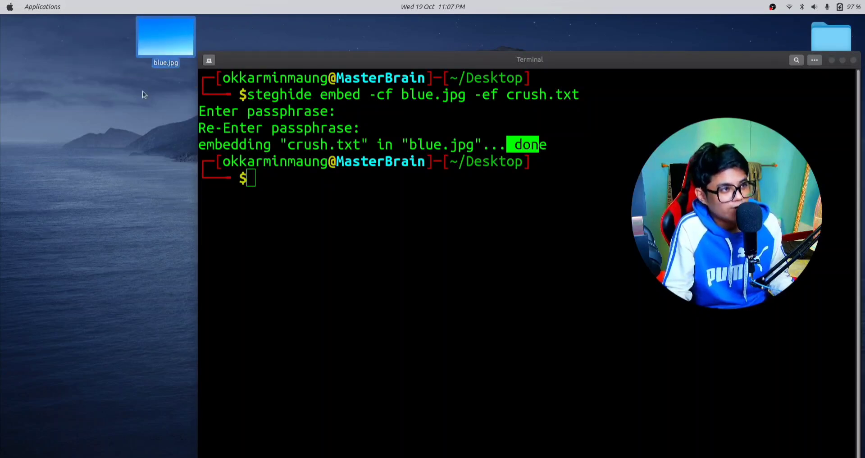
{"action": "left_click", "coordinate": [143, 92]}
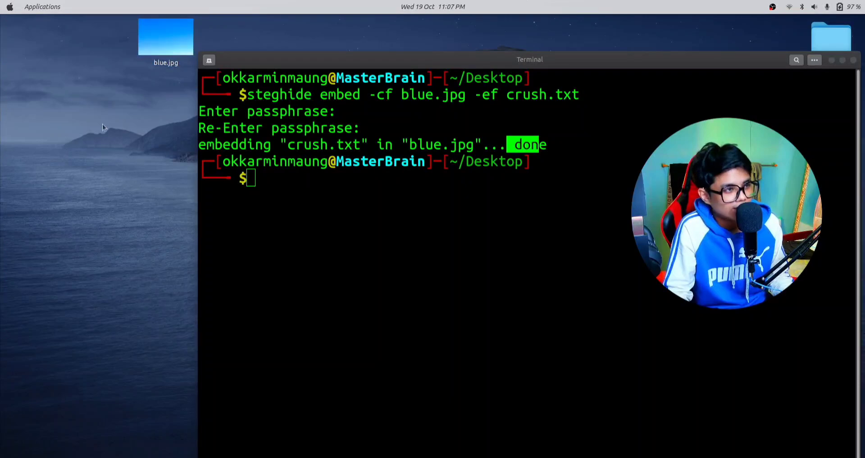
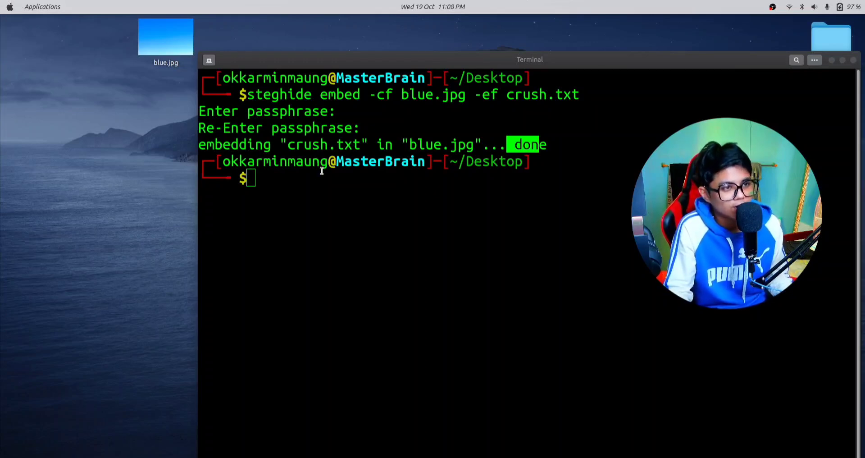
{"action": "left_click", "coordinate": [289, 188]}
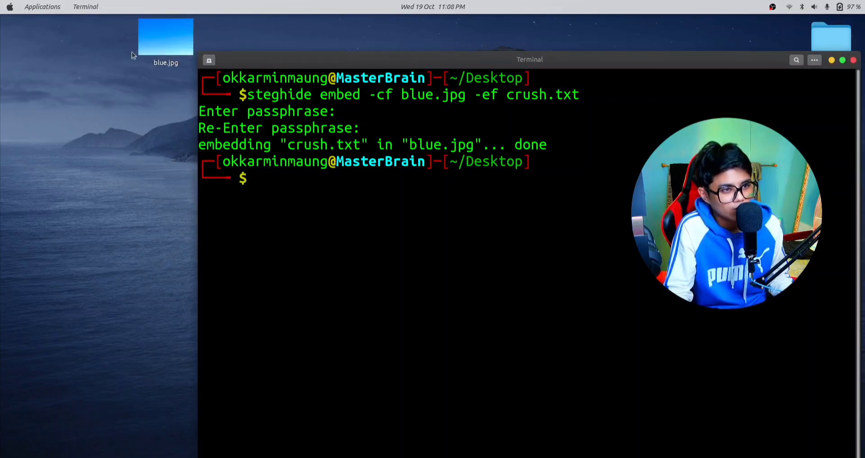
{"action": "left_click_drag", "start_coordinate": [172, 48], "coordinate": [128, 63]}
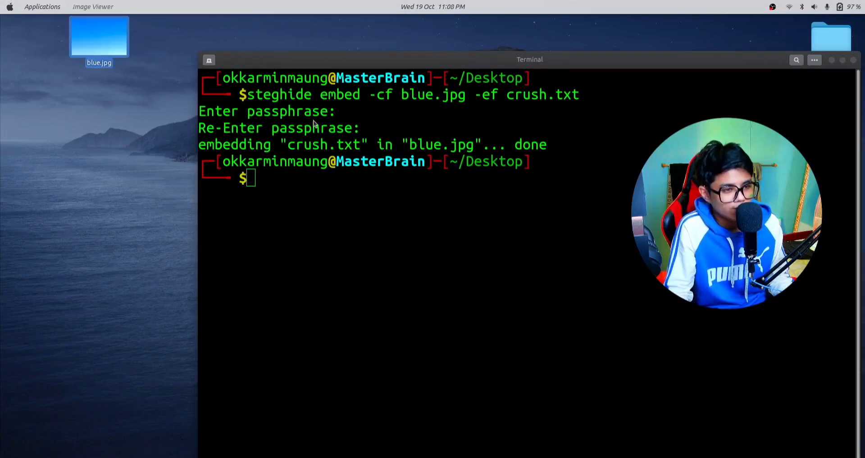
Step: View blue.jpg in the image viewer, examine the picture at different zoom levels, and close it
{"action": "scroll", "coordinate": [409, 230], "scroll_direction": "down", "scroll_amount": 2}
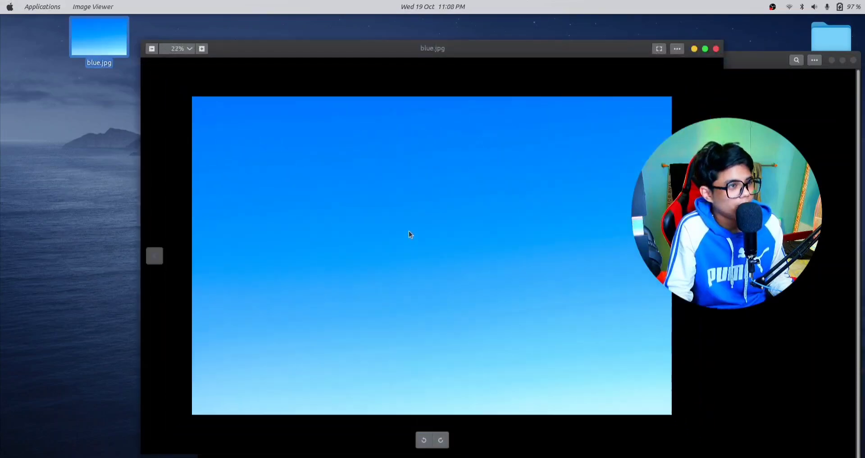
{"action": "scroll", "coordinate": [415, 229], "scroll_direction": "up", "scroll_amount": 2}
{"action": "scroll", "coordinate": [414, 228], "scroll_direction": "down", "scroll_amount": 2}
{"action": "scroll", "coordinate": [414, 232], "scroll_direction": "up", "scroll_amount": 5}
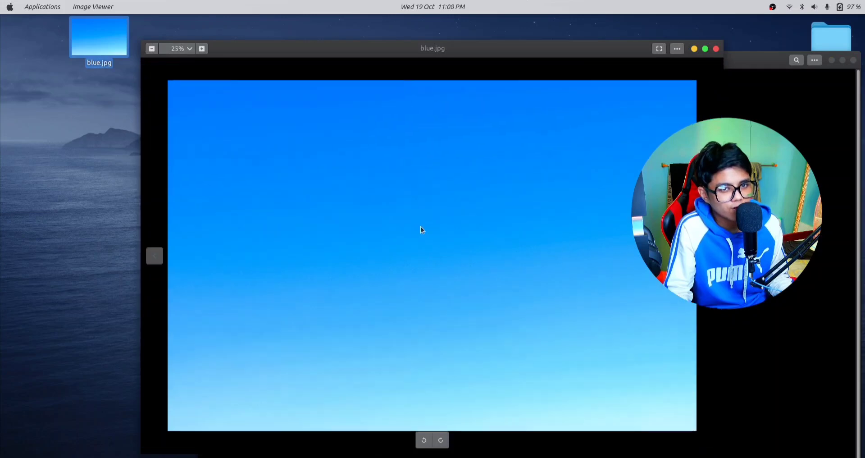
{"action": "scroll", "coordinate": [415, 215], "scroll_direction": "down", "scroll_amount": 5}
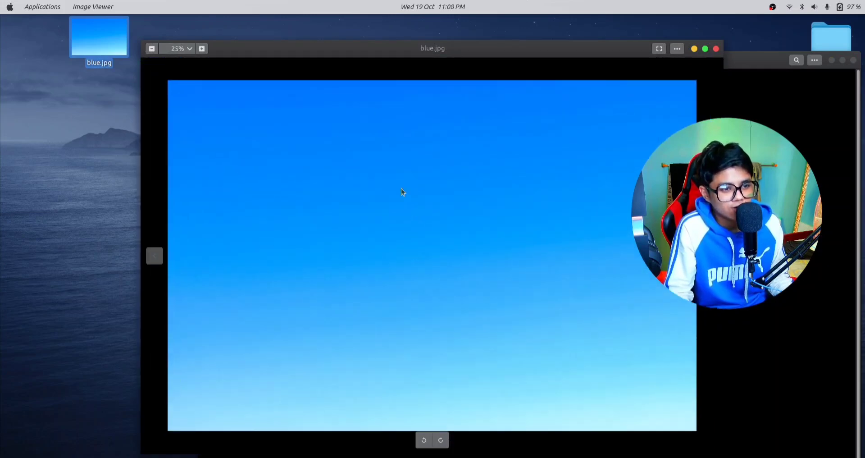
{"action": "left_click", "coordinate": [717, 49]}
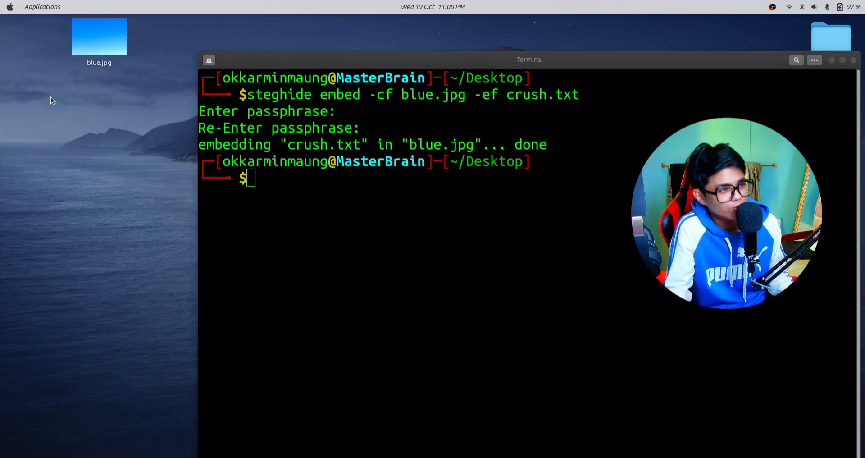
Step: Start a new terminal command with steghide and highlight the word embed in the previous command
{"action": "left_click", "coordinate": [284, 186]}
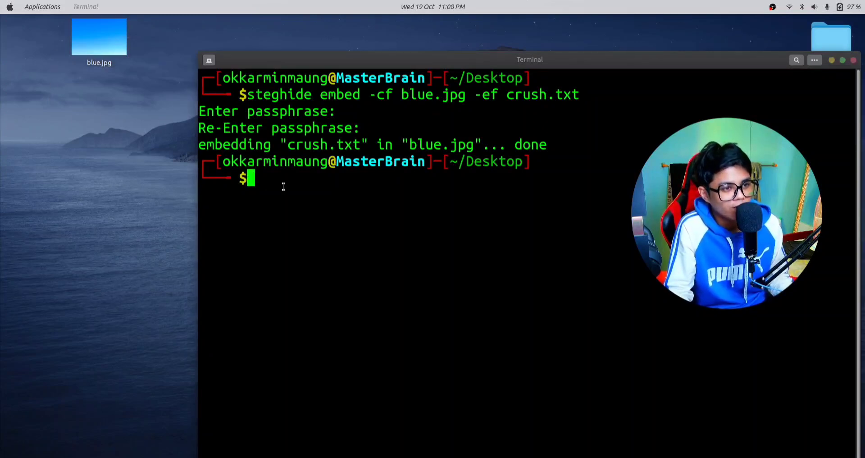
{"action": "type", "text": "st"}
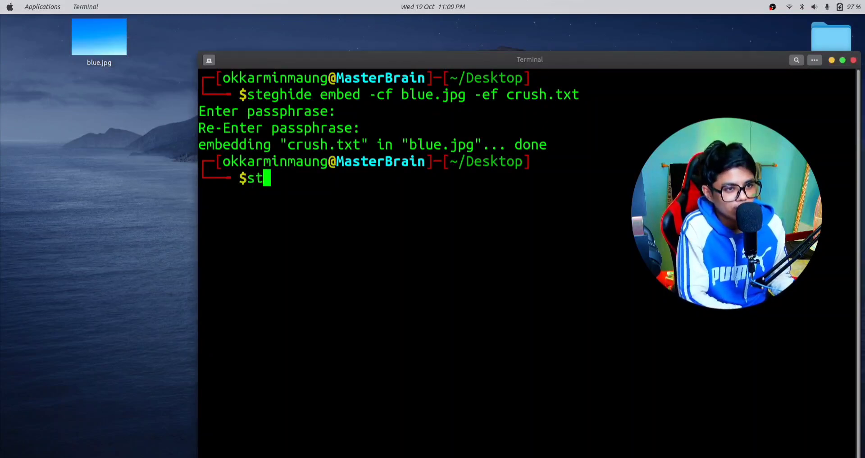
{"action": "type", "text": "eghide e"}
{"action": "key", "text": "BackSpace"}
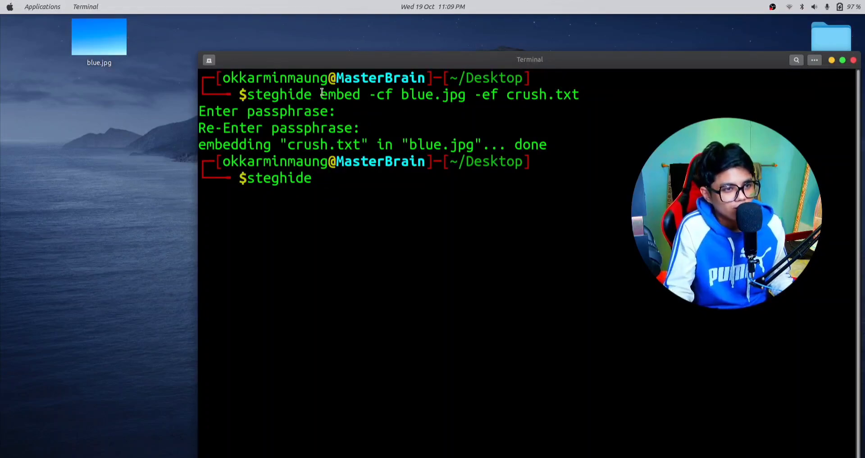
{"action": "left_click_drag", "start_coordinate": [321, 93], "coordinate": [536, 77]}
{"action": "double_click", "coordinate": [340, 94]}
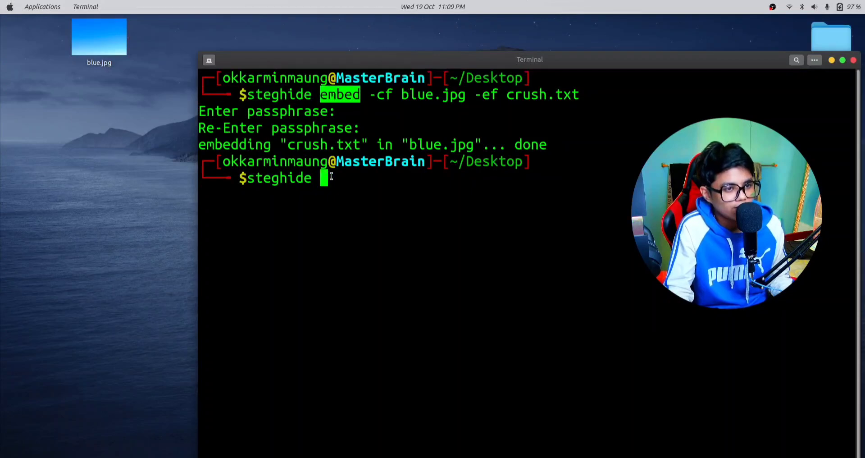
{"action": "type", "text": "ex"}
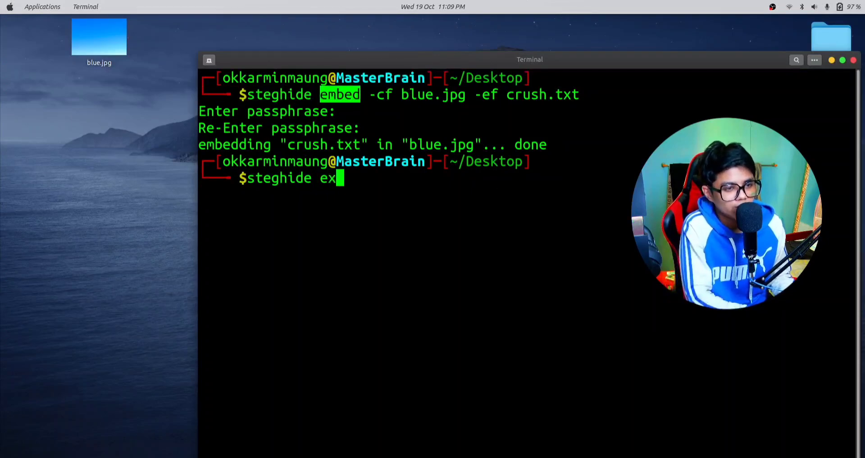
{"action": "type", "text": "tract"}
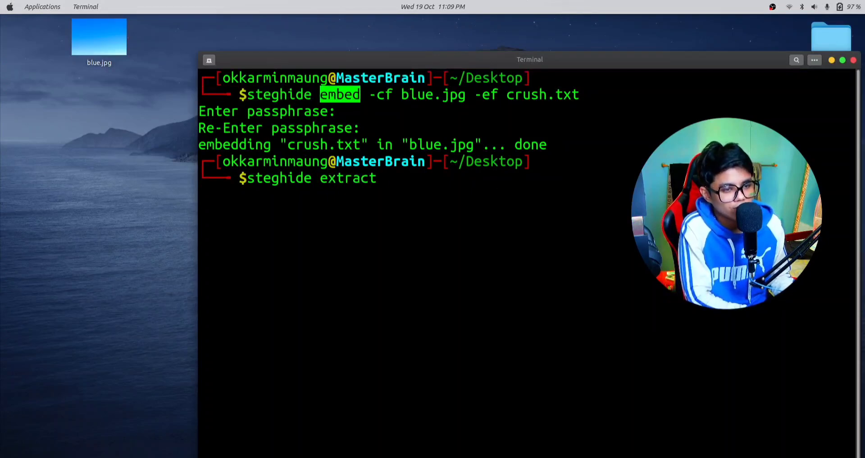
{"action": "key", "text": "BackSpace"}
{"action": "key", "text": "BackSpace"}
{"action": "key", "text": "BackSpace"}
{"action": "key", "text": "BackSpace"}
{"action": "key", "text": "BackSpace"}
{"action": "key", "text": "BackSpace"}
{"action": "key", "text": "BackSpace"}
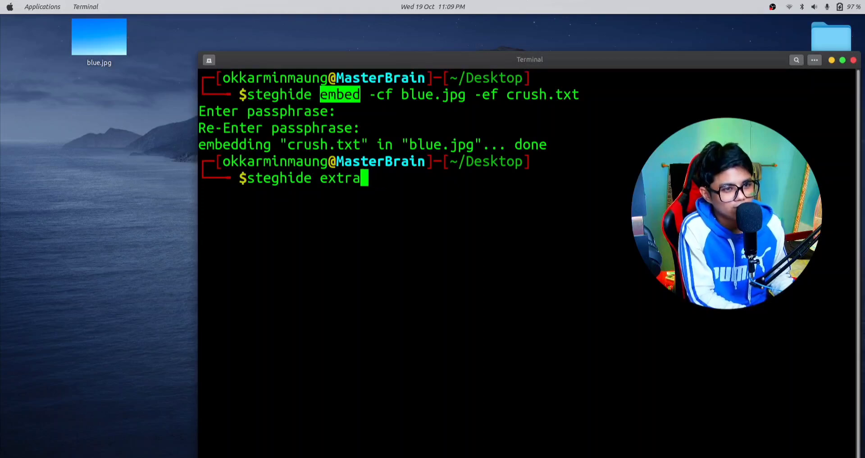
Step: Show steghide's usage with the --help option and look through the listed arguments and extracting options
{"action": "type", "text": "--help"}
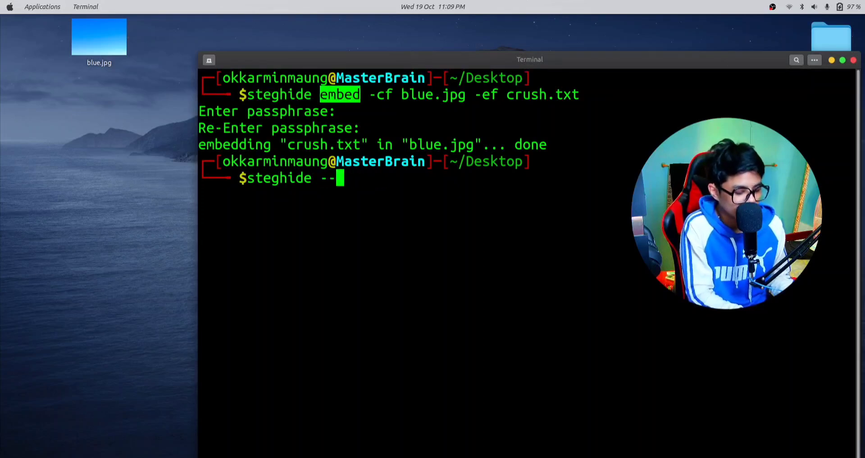
{"action": "key", "text": "Return"}
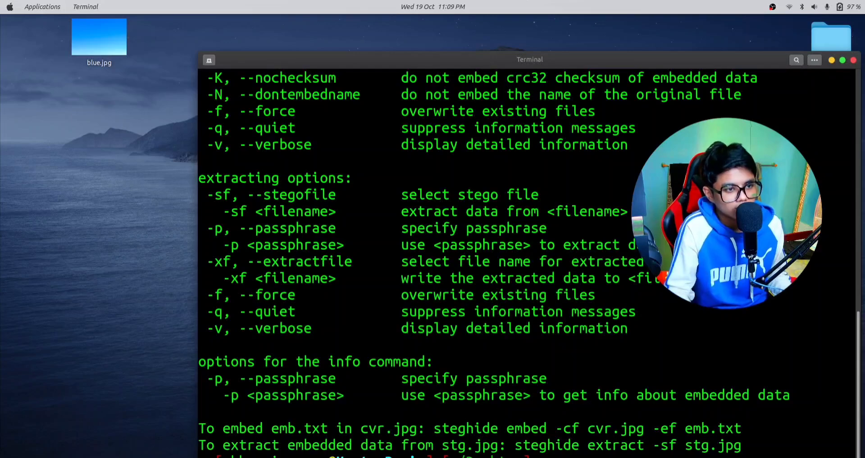
{"action": "scroll", "coordinate": [313, 190], "scroll_direction": "up", "scroll_amount": 10}
{"action": "scroll", "coordinate": [313, 189], "scroll_direction": "up", "scroll_amount": 1}
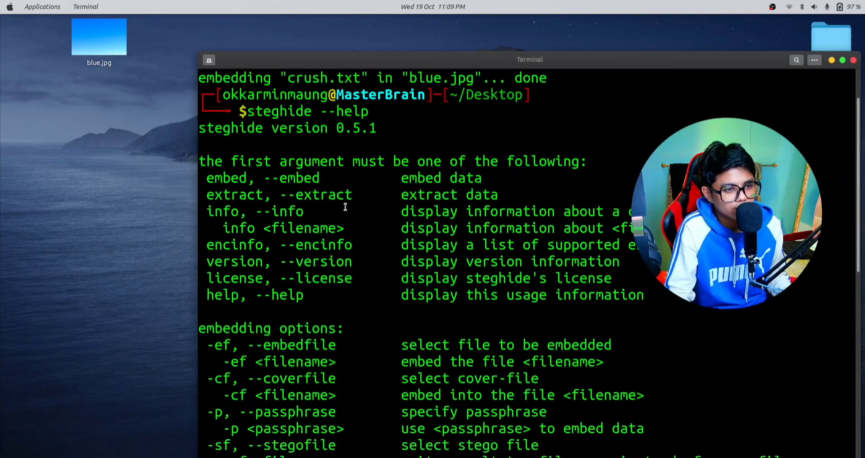
{"action": "scroll", "coordinate": [346, 207], "scroll_direction": "down", "scroll_amount": 10}
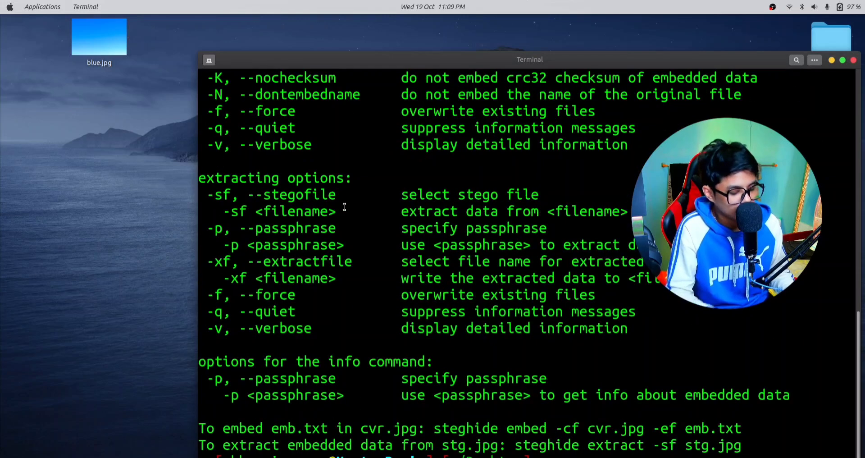
Step: Clear the terminal and change the recalled steghide command so it uses extract instead of --help
{"action": "key", "text": "ctrl+l"}
{"action": "key", "text": "Up"}
{"action": "key", "text": "BackSpace"}
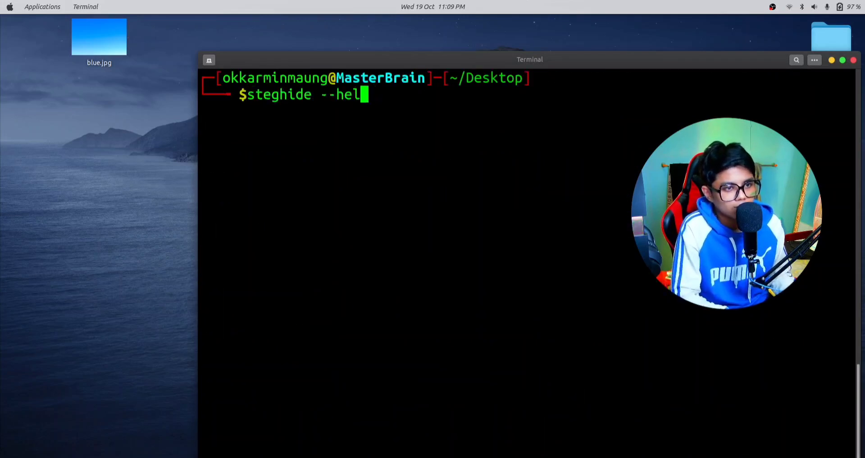
{"action": "key", "text": "BackSpace"}
{"action": "key", "text": "BackSpace"}
{"action": "key", "text": "BackSpace"}
{"action": "key", "text": "BackSpace"}
{"action": "key", "text": "BackSpace"}
{"action": "type", "text": "ec"}
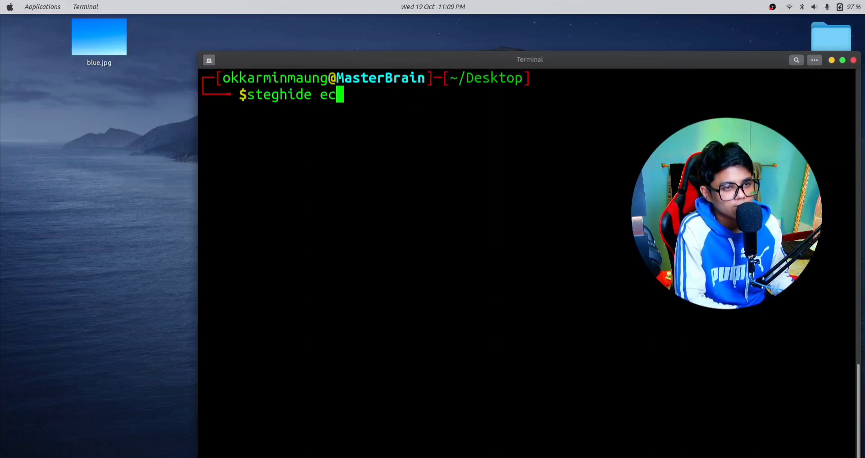
{"action": "key", "text": "BackSpace"}
{"action": "type", "text": "xtract"}
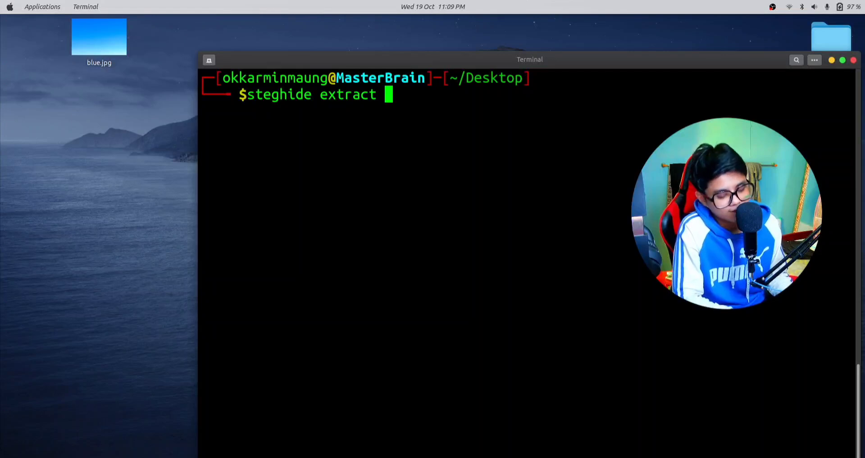
Step: Add the stego file option -sf to the steghide extract command and leave no text highlighted
{"action": "type", "text": "-d"}
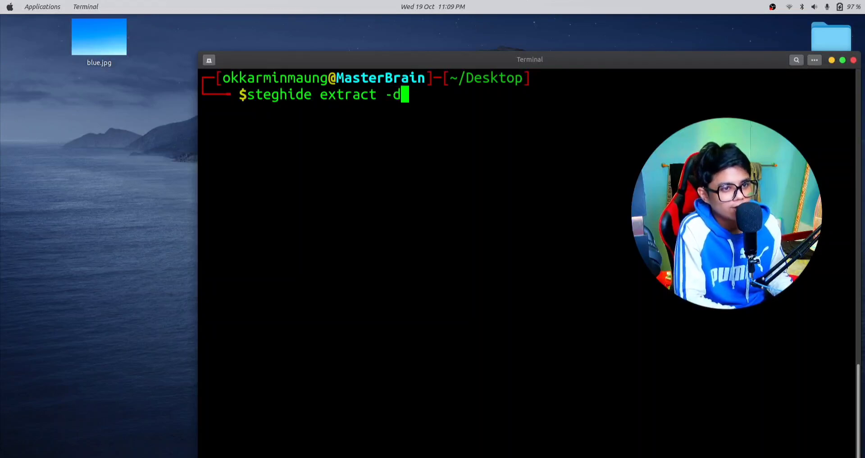
{"action": "key", "text": "BackSpace"}
{"action": "type", "text": "sf"}
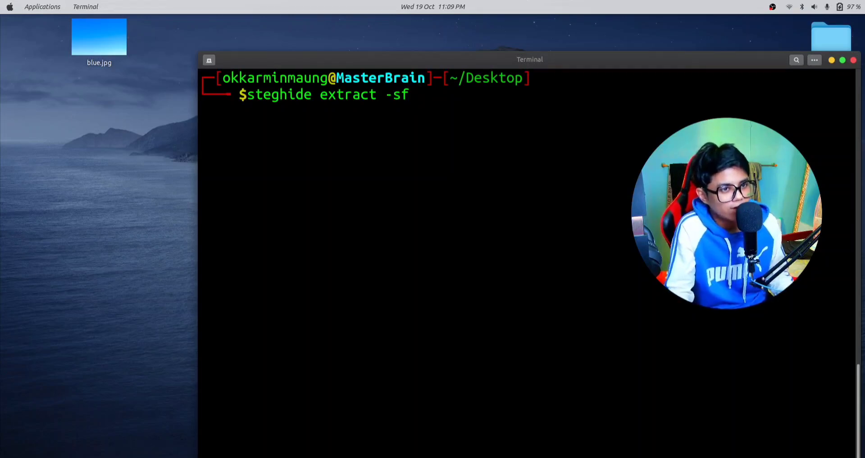
{"action": "key", "text": "Left"}
{"action": "key", "text": "Left"}
{"action": "key", "text": "Left"}
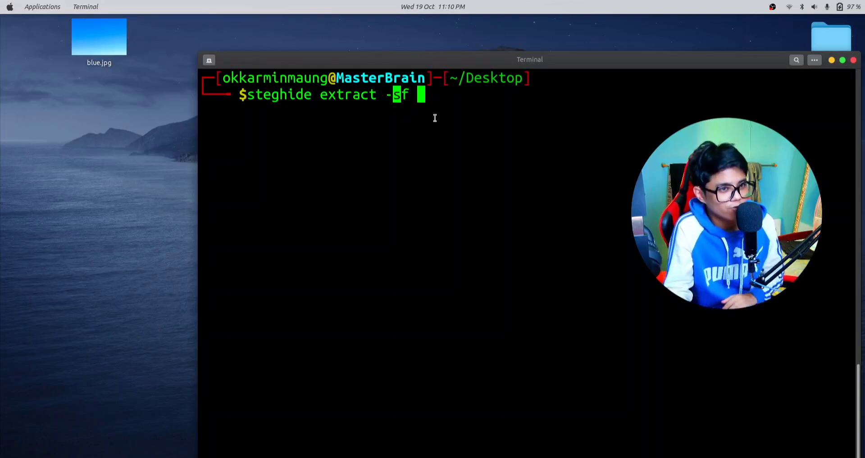
{"action": "left_click", "coordinate": [136, 74]}
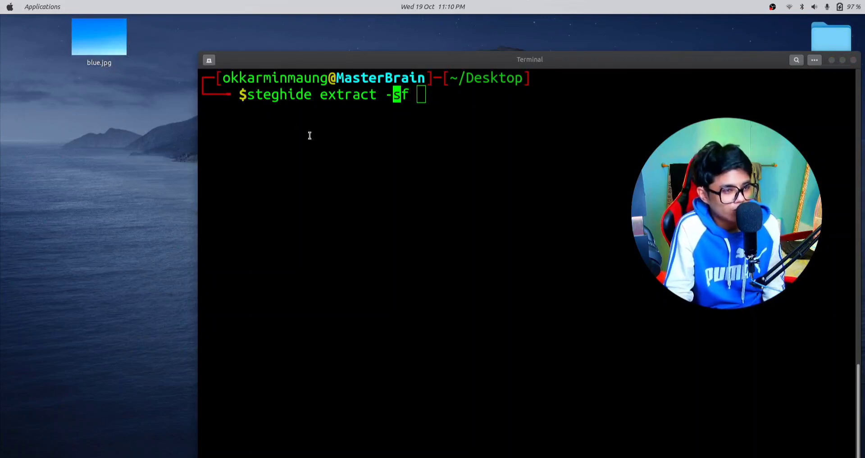
{"action": "left_click", "coordinate": [456, 100]}
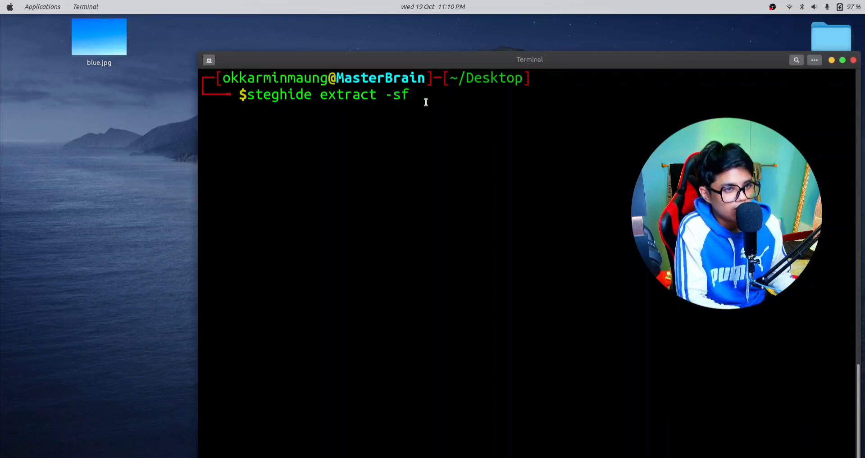
Step: Complete the command as steghide extract -sf blue.jpg, run it and submit the passphrase
{"action": "type", "text": "b"}
{"action": "key", "text": "Tab"}
{"action": "key", "text": "Return"}
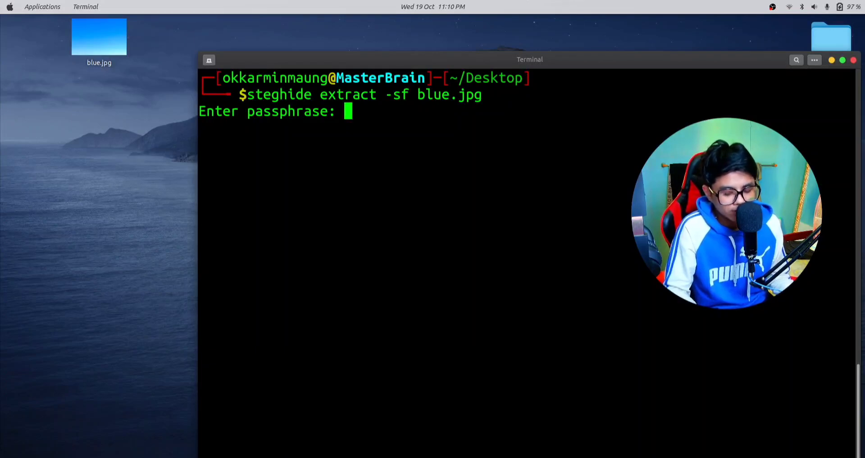
{"action": "key", "text": "Return"}
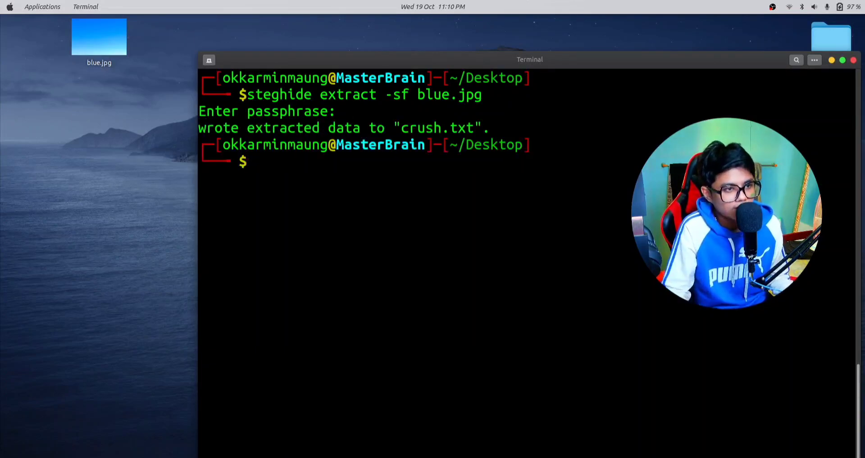
Step: Place crush.txt directly below blue.jpg on the desktop, then move the terminal window aside and close it
{"action": "left_click_drag", "start_coordinate": [37, 47], "coordinate": [102, 121]}
{"action": "left_click_drag", "start_coordinate": [661, 63], "coordinate": [598, 102]}
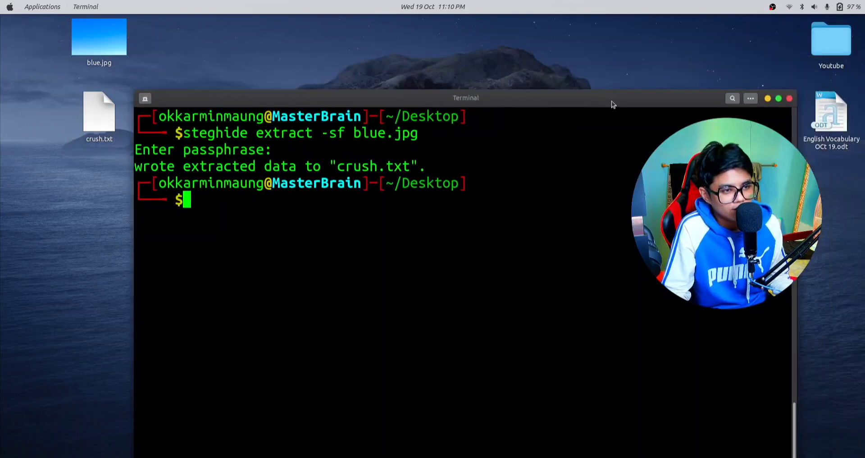
{"action": "left_click", "coordinate": [790, 99]}
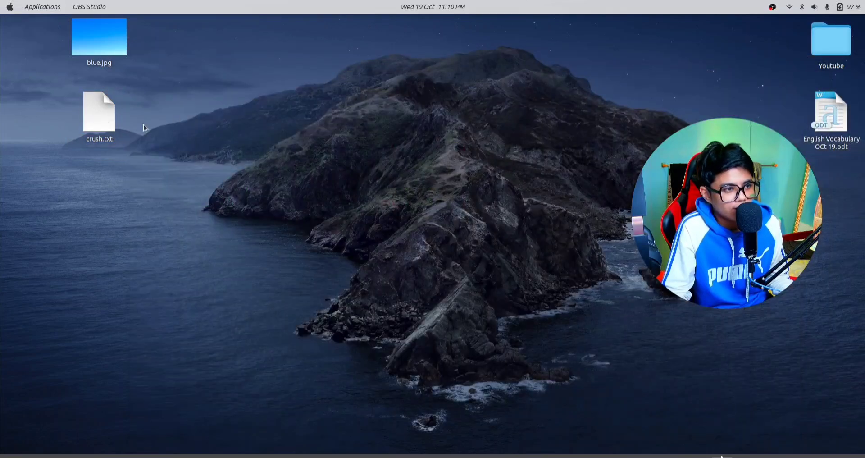
Step: Open crush.txt in the text editor, read its content, and close the file
{"action": "left_click", "coordinate": [107, 123]}
{"action": "double_click", "coordinate": [107, 123]}
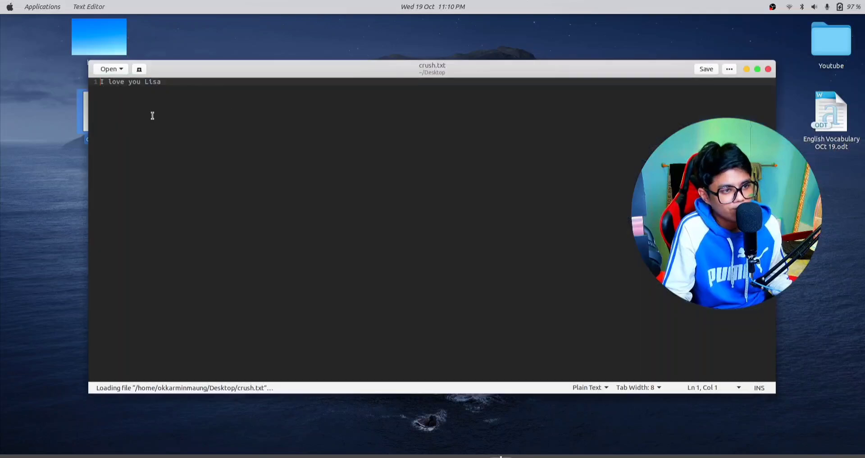
{"action": "left_click", "coordinate": [197, 82]}
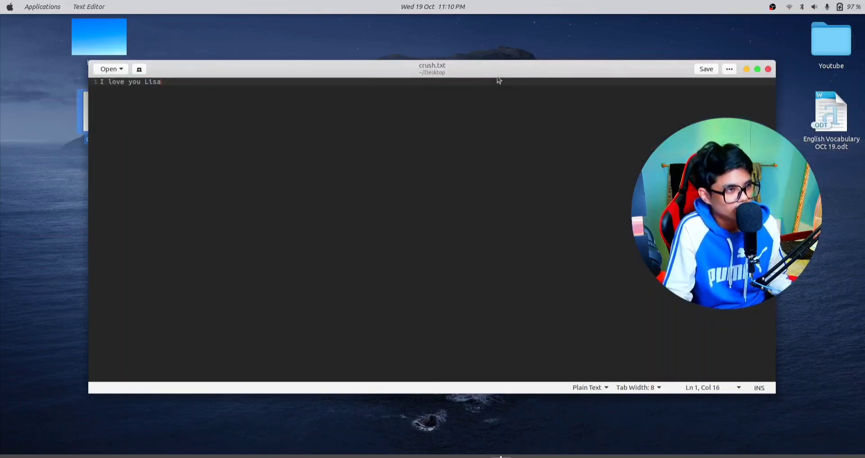
{"action": "left_click_drag", "start_coordinate": [498, 66], "coordinate": [426, 93]}
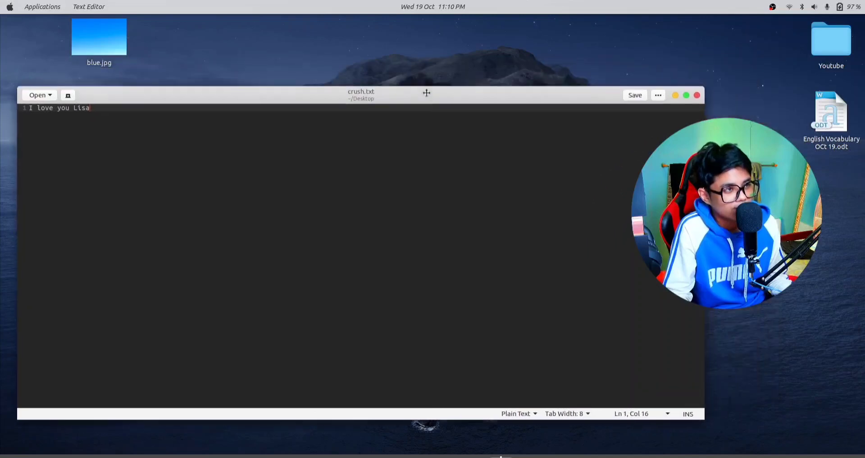
{"action": "left_click", "coordinate": [697, 96]}
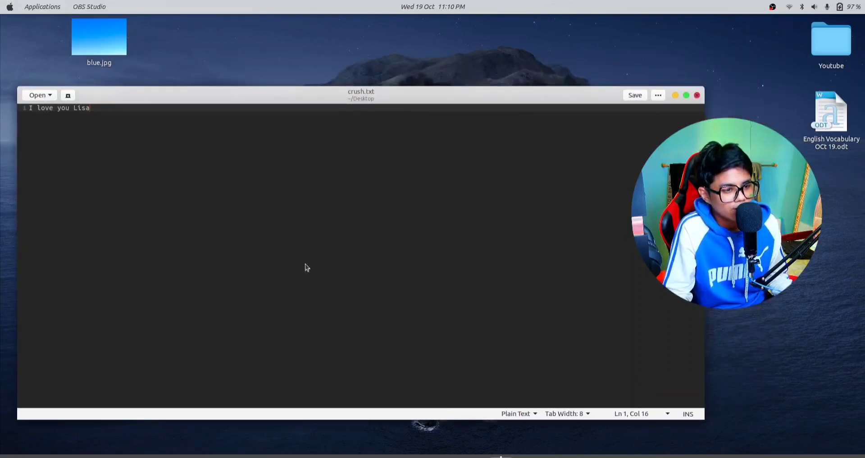
Step: Switch to Google Chrome, search the web for steghide and look through the search results
{"action": "left_click", "coordinate": [186, 456]}
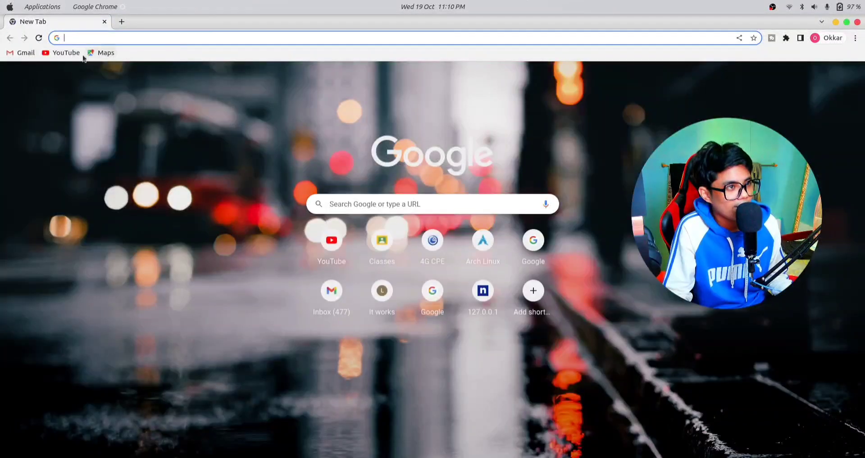
{"action": "left_click", "coordinate": [86, 39]}
{"action": "type", "text": "s"}
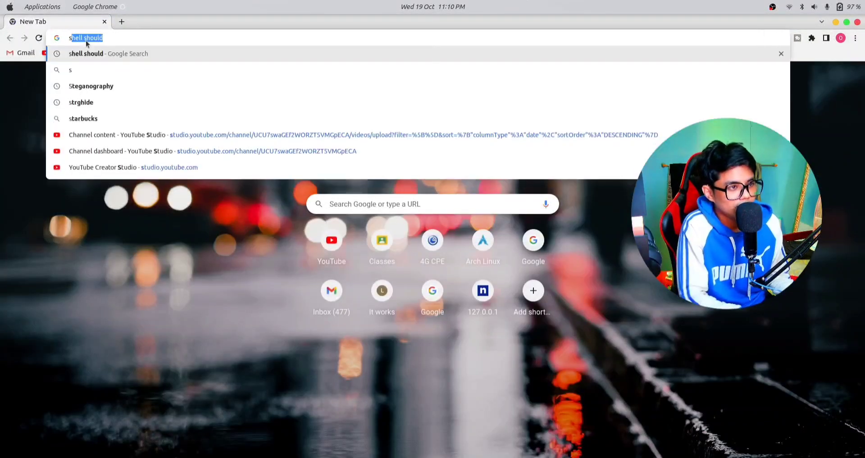
{"action": "type", "text": "et\\"}
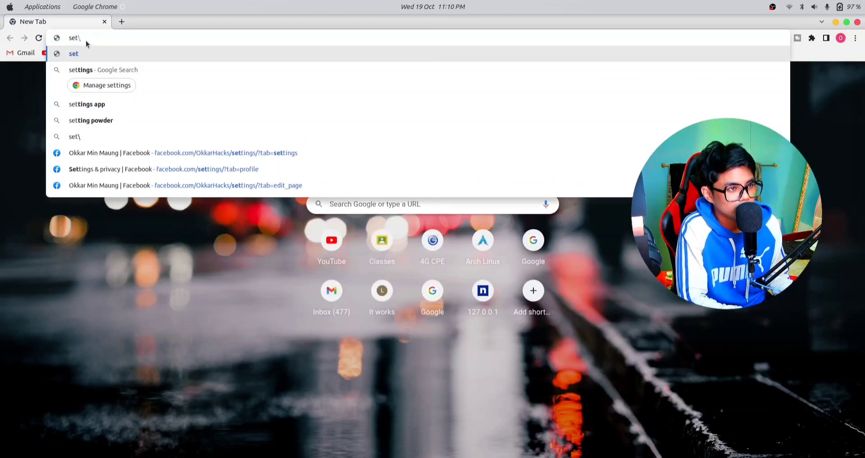
{"action": "key", "text": "BackSpace"}
{"action": "key", "text": "BackSpace"}
{"action": "key", "text": "BackSpace"}
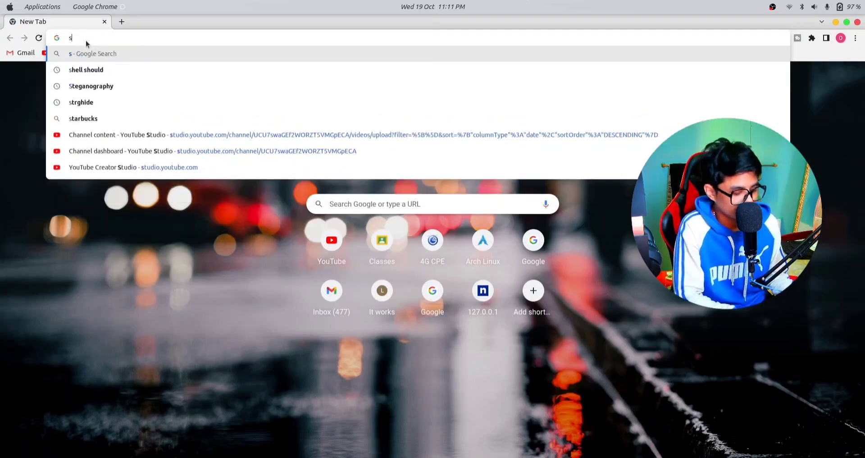
{"action": "type", "text": "te"}
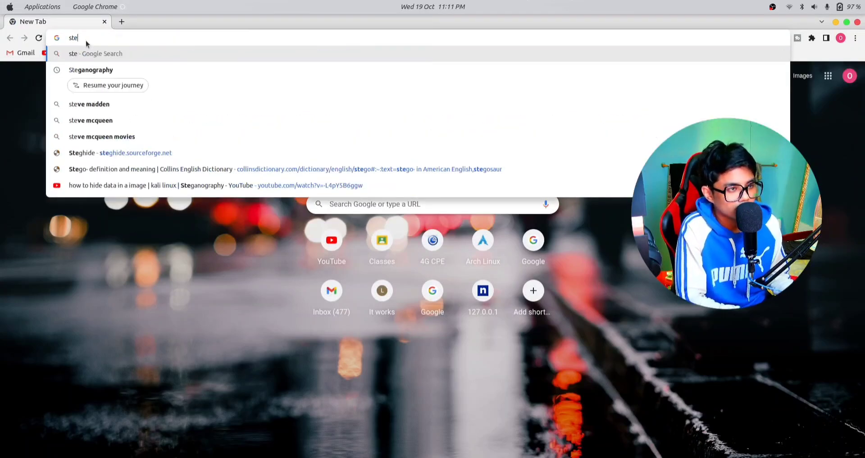
{"action": "type", "text": "ghide"}
{"action": "key", "text": "Return"}
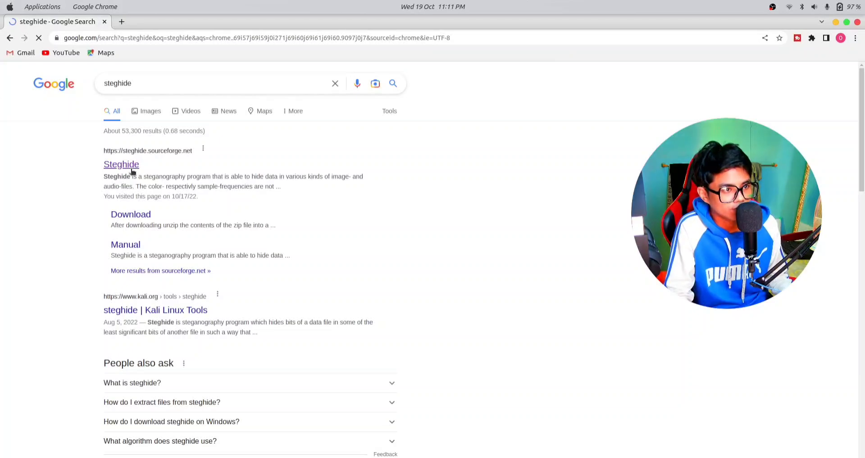
{"action": "scroll", "coordinate": [155, 238], "scroll_direction": "down", "scroll_amount": 2}
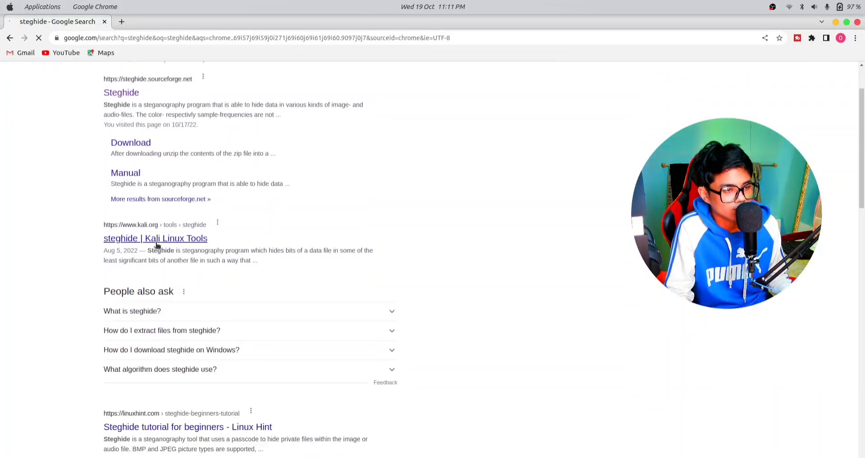
{"action": "scroll", "coordinate": [153, 242], "scroll_direction": "down", "scroll_amount": 2}
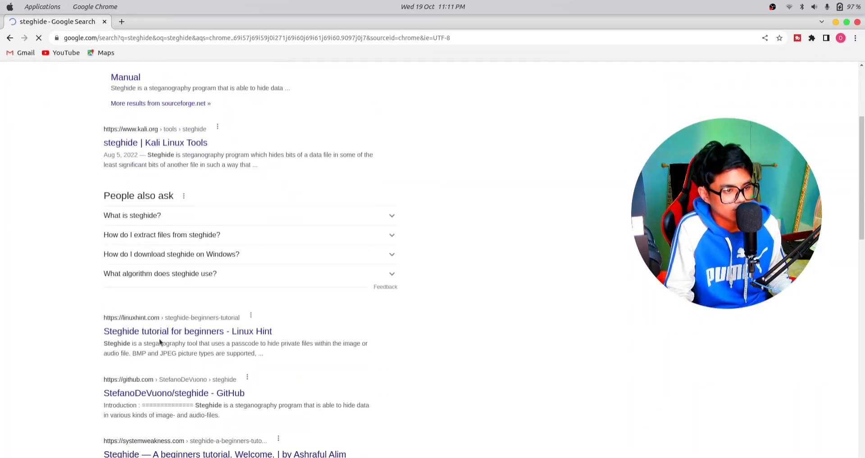
Step: Return to the first search result and open the steghide.sourceforge.net website in a new browser tab
{"action": "scroll", "coordinate": [127, 271], "scroll_direction": "up", "scroll_amount": 2}
{"action": "scroll", "coordinate": [126, 271], "scroll_direction": "up", "scroll_amount": 2}
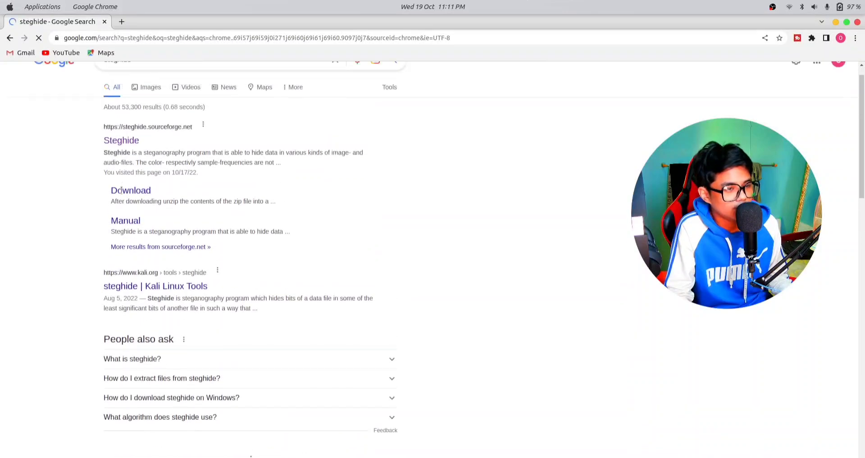
{"action": "right_click", "coordinate": [120, 142]}
{"action": "left_click", "coordinate": [135, 145]}
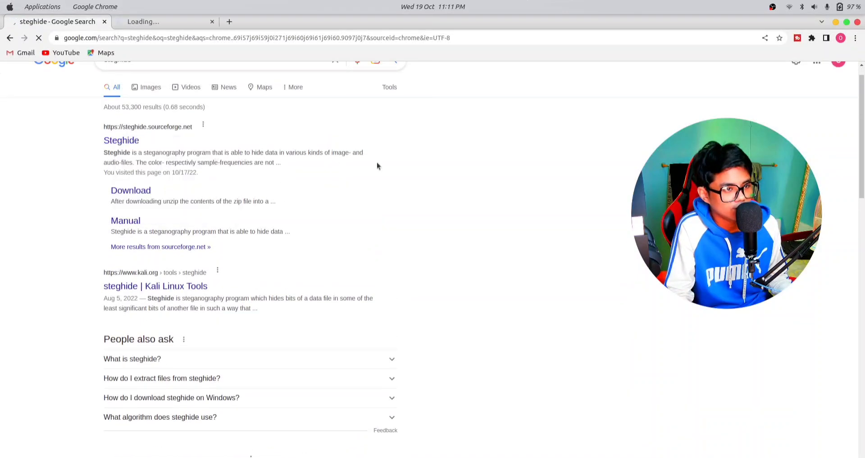
{"action": "left_click", "coordinate": [136, 21]}
{"action": "left_click", "coordinate": [75, 20]}
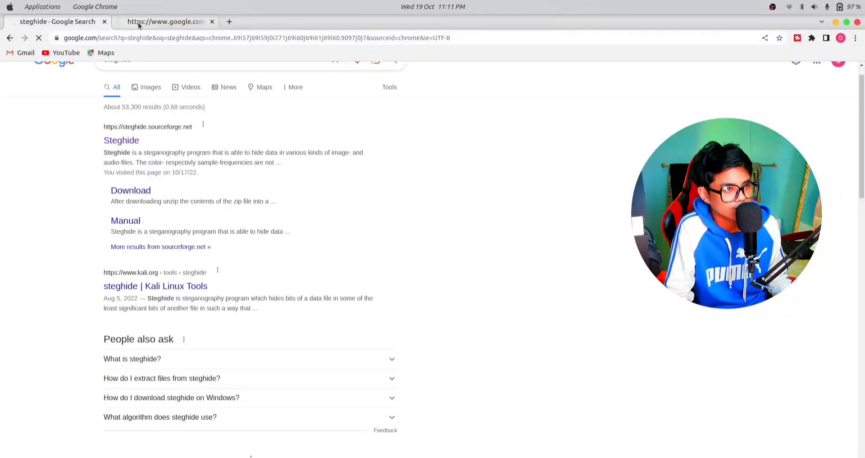
{"action": "left_click", "coordinate": [138, 23]}
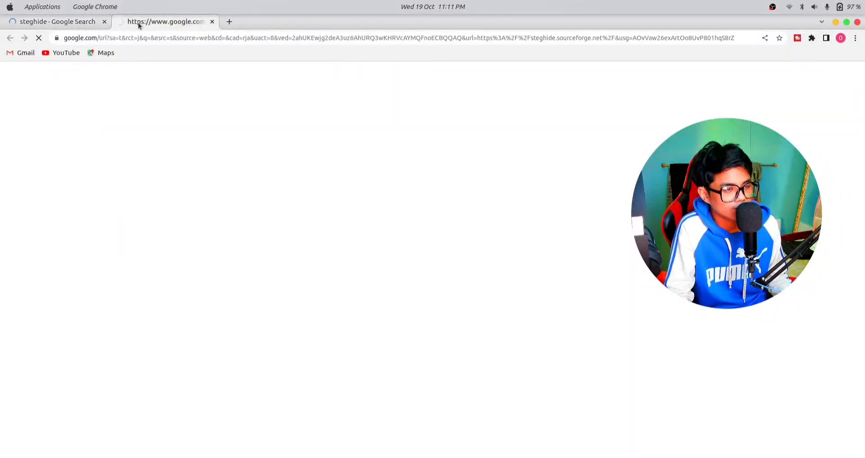
Step: Look through the remaining steghide search results while the website loads
{"action": "left_click", "coordinate": [68, 18]}
{"action": "scroll", "coordinate": [205, 169], "scroll_direction": "down", "scroll_amount": 4}
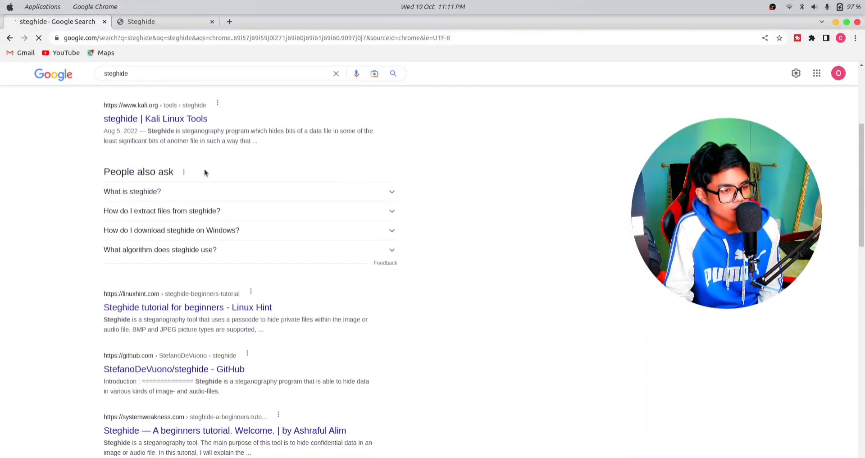
{"action": "scroll", "coordinate": [314, 221], "scroll_direction": "down", "scroll_amount": 3}
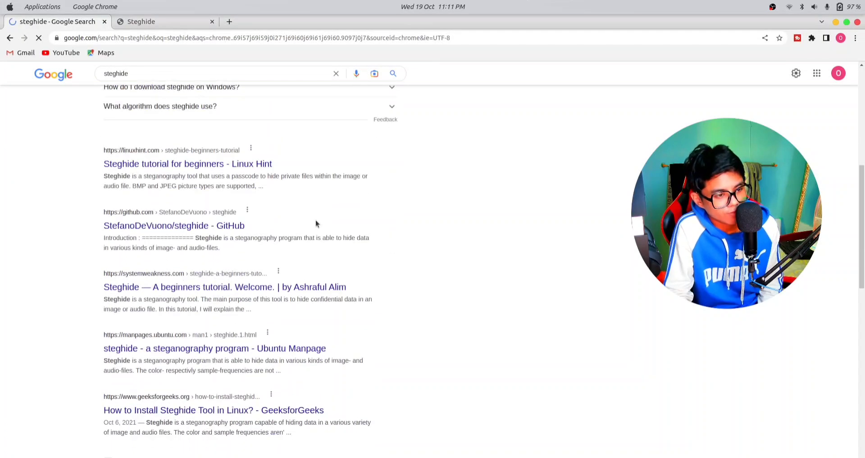
{"action": "scroll", "coordinate": [318, 221], "scroll_direction": "up", "scroll_amount": 2}
Step: Switch to the Steghide website and examine the current version and the compression and encryption entries in its feature list
{"action": "left_click", "coordinate": [144, 22]}
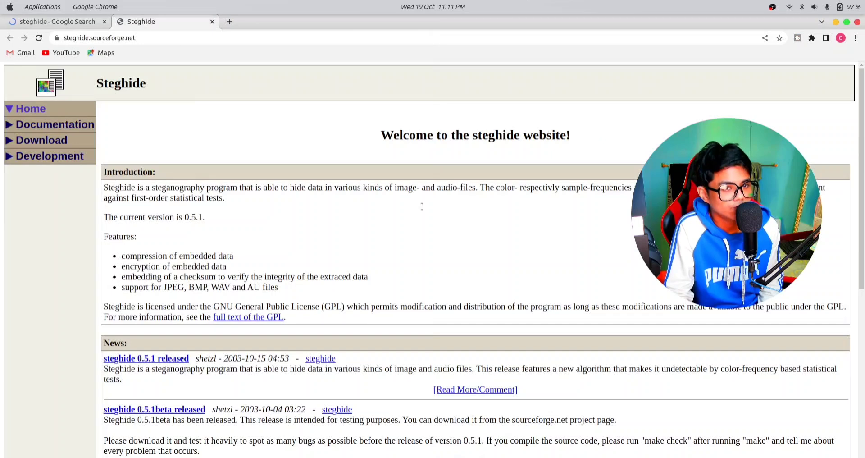
{"action": "scroll", "coordinate": [396, 207], "scroll_direction": "down", "scroll_amount": 3}
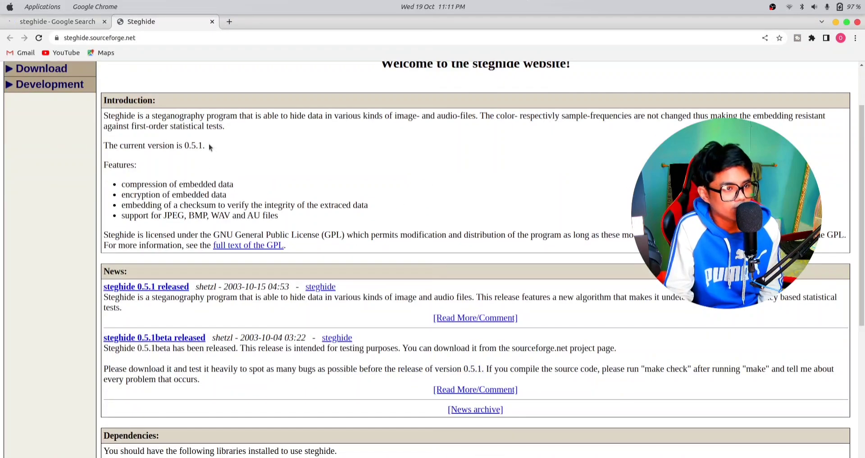
{"action": "left_click_drag", "start_coordinate": [210, 146], "coordinate": [101, 155]}
{"action": "left_click", "coordinate": [218, 169]}
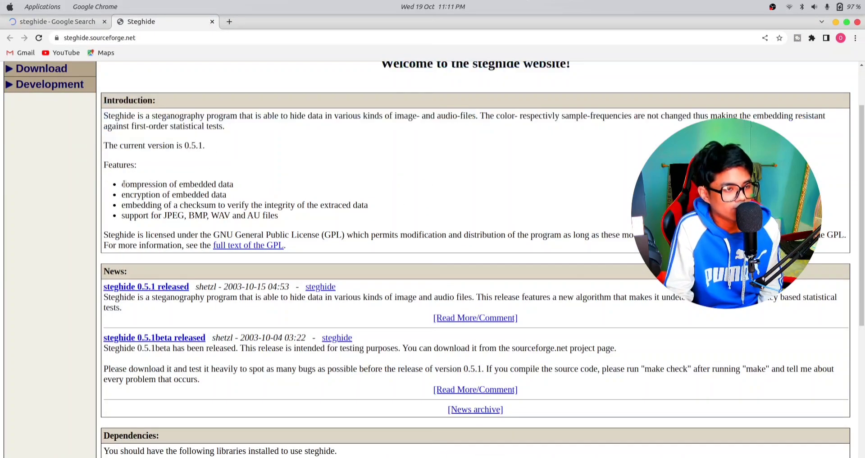
{"action": "left_click_drag", "start_coordinate": [122, 184], "coordinate": [177, 185]}
{"action": "left_click", "coordinate": [206, 182]}
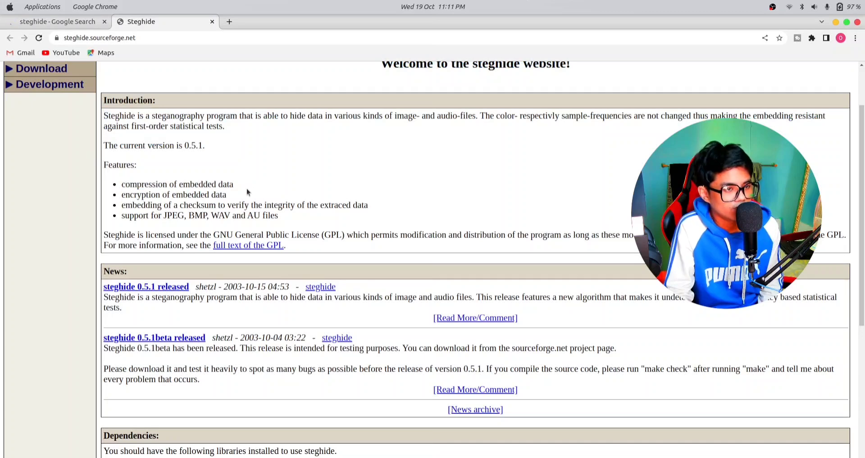
{"action": "left_click_drag", "start_coordinate": [122, 194], "coordinate": [186, 194]}
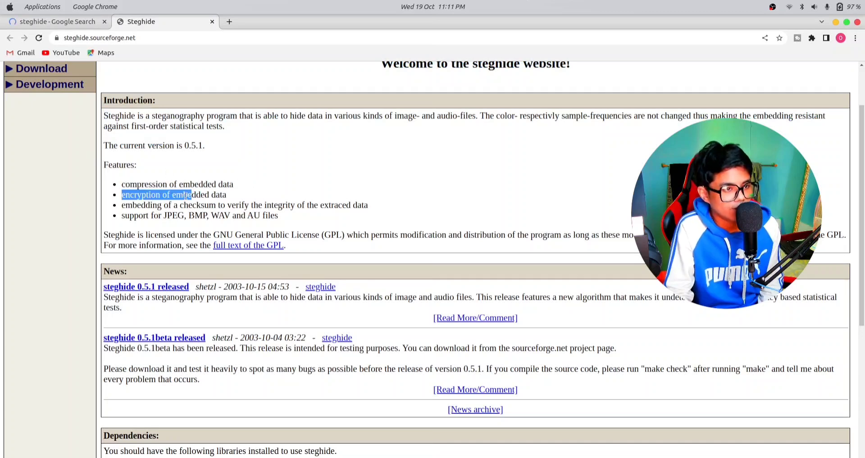
{"action": "left_click", "coordinate": [256, 200]}
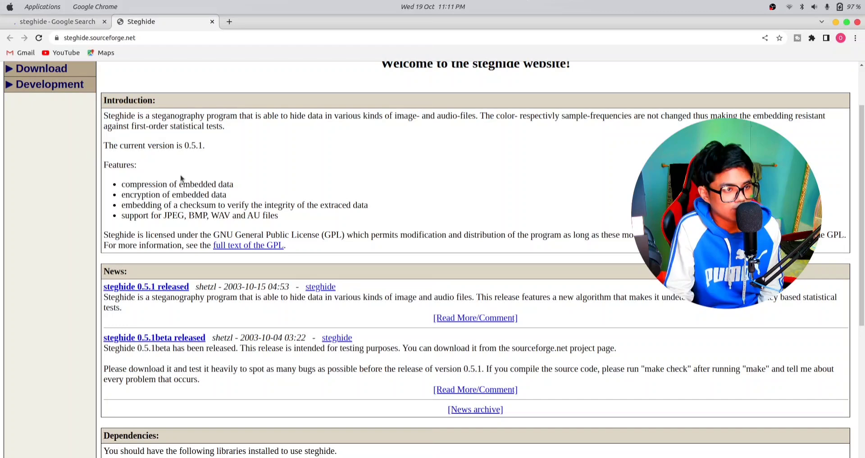
Step: Enlarge the Steghide page three zoom levels and examine the supported file formats in the feature list, highlighting JPEG and BMP
{"action": "scroll", "coordinate": [171, 174], "scroll_direction": "down", "scroll_amount": 2}
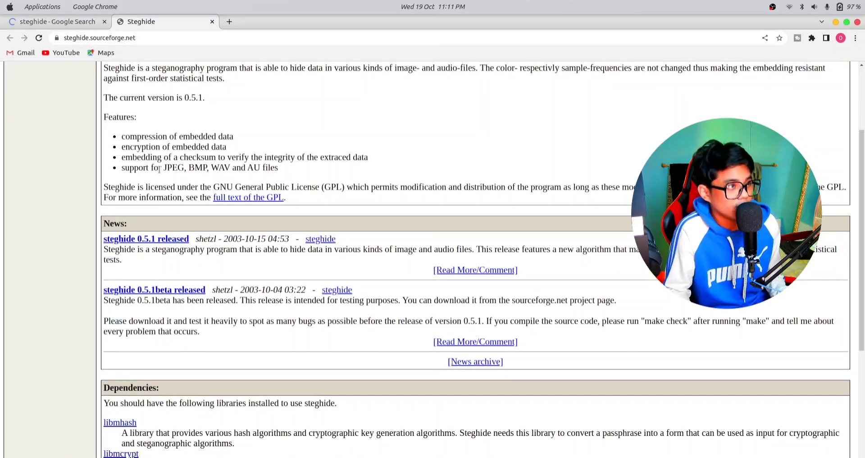
{"action": "key", "text": "ctrl+plus"}
{"action": "key", "text": "ctrl+plus"}
{"action": "key", "text": "ctrl+plus"}
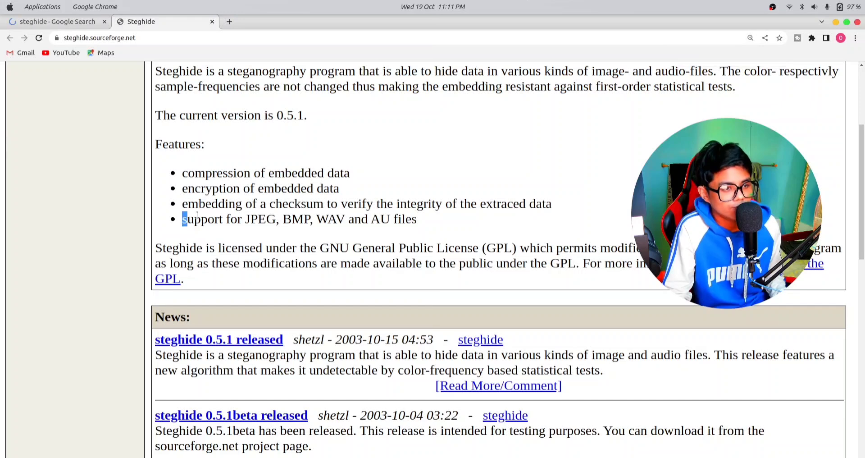
{"action": "left_click_drag", "start_coordinate": [182, 220], "coordinate": [422, 215]}
{"action": "left_click", "coordinate": [287, 236]}
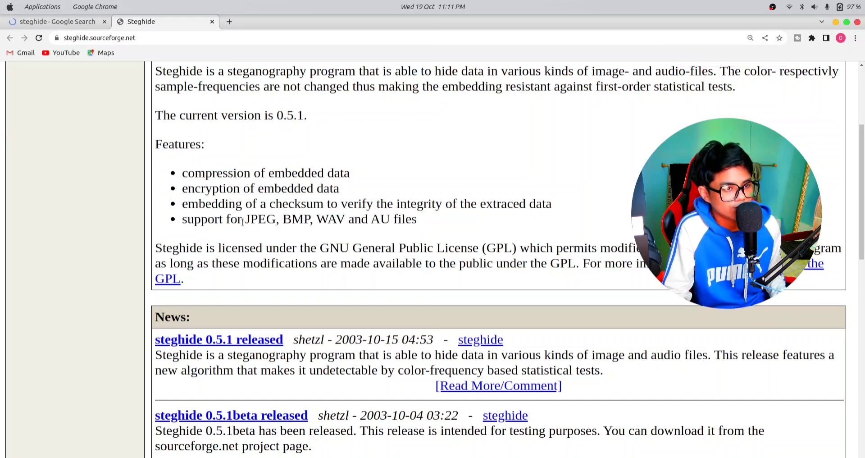
{"action": "left_click_drag", "start_coordinate": [242, 220], "coordinate": [276, 220]}
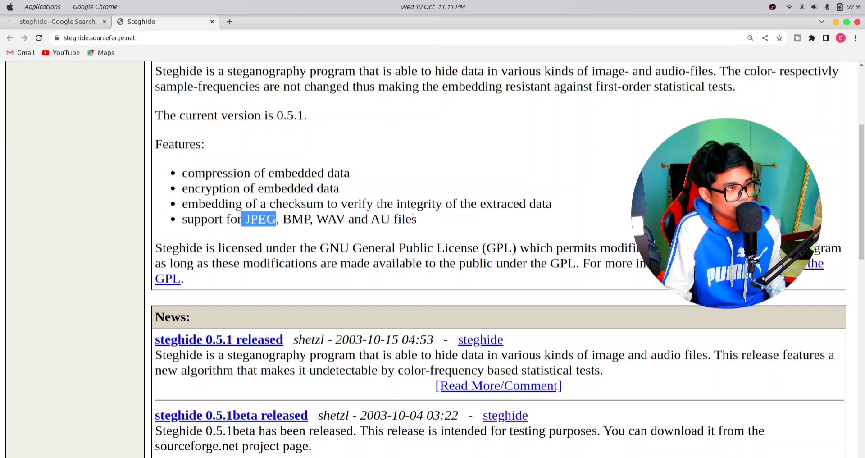
{"action": "left_click", "coordinate": [278, 238]}
{"action": "left_click_drag", "start_coordinate": [283, 220], "coordinate": [309, 220]}
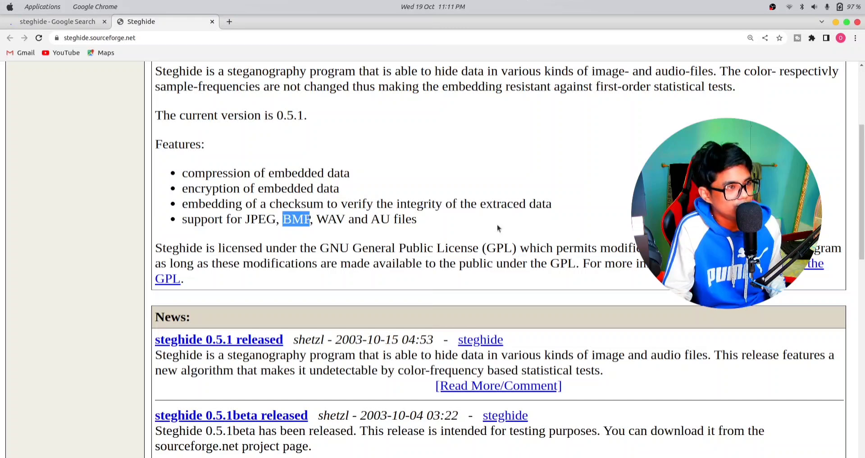